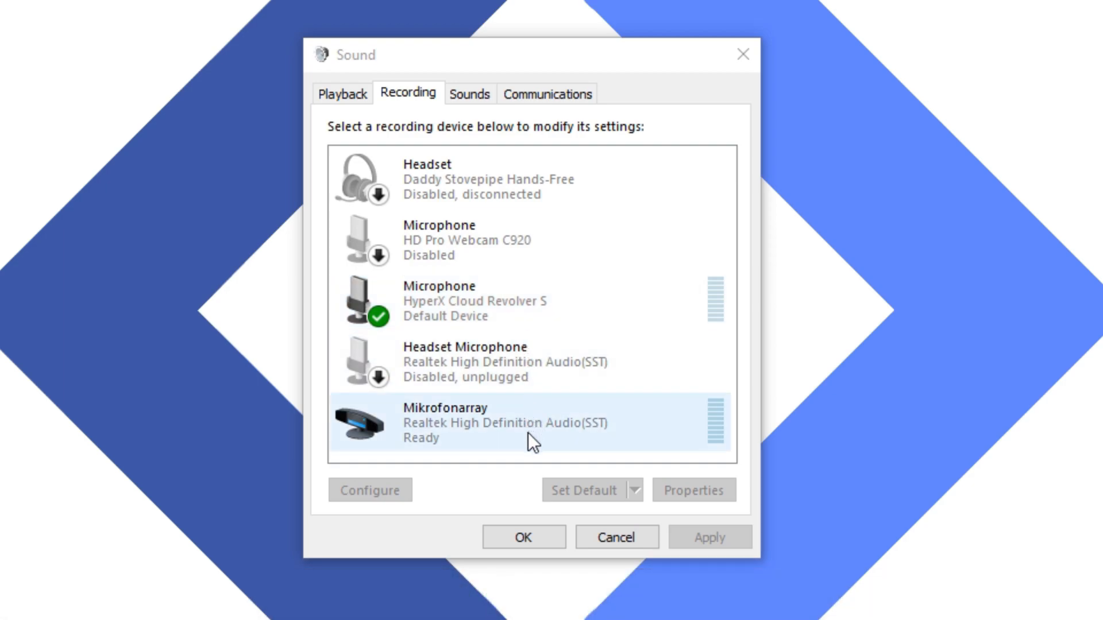
Set the Realtek Mikrofonarray as the default recording device and enable it.
left_click(529, 432)
right_click(528, 433)
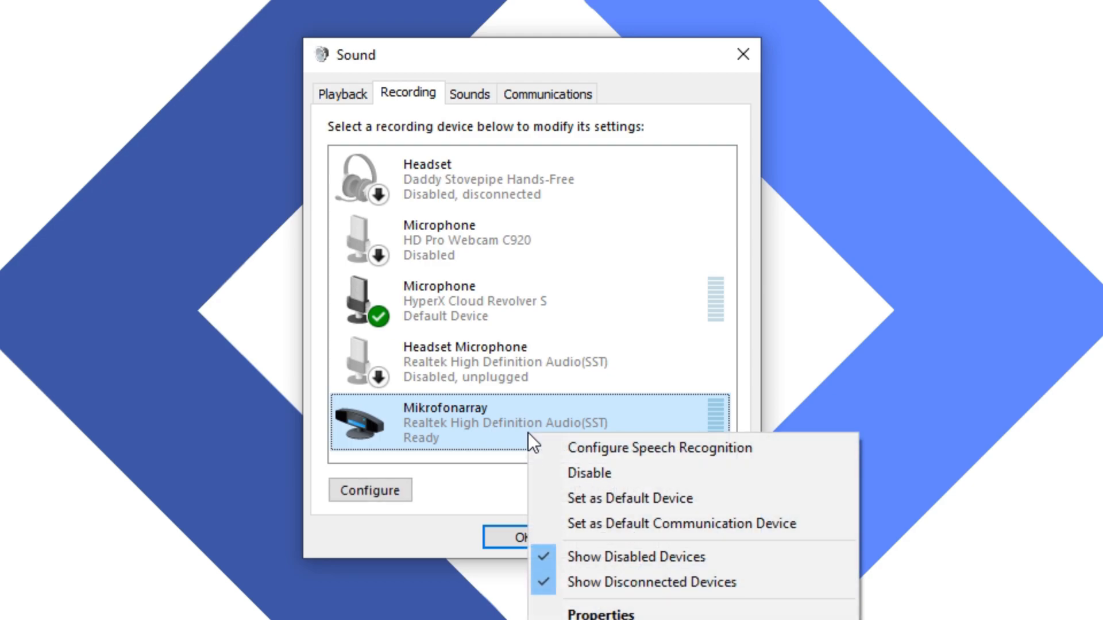
left_click(742, 509)
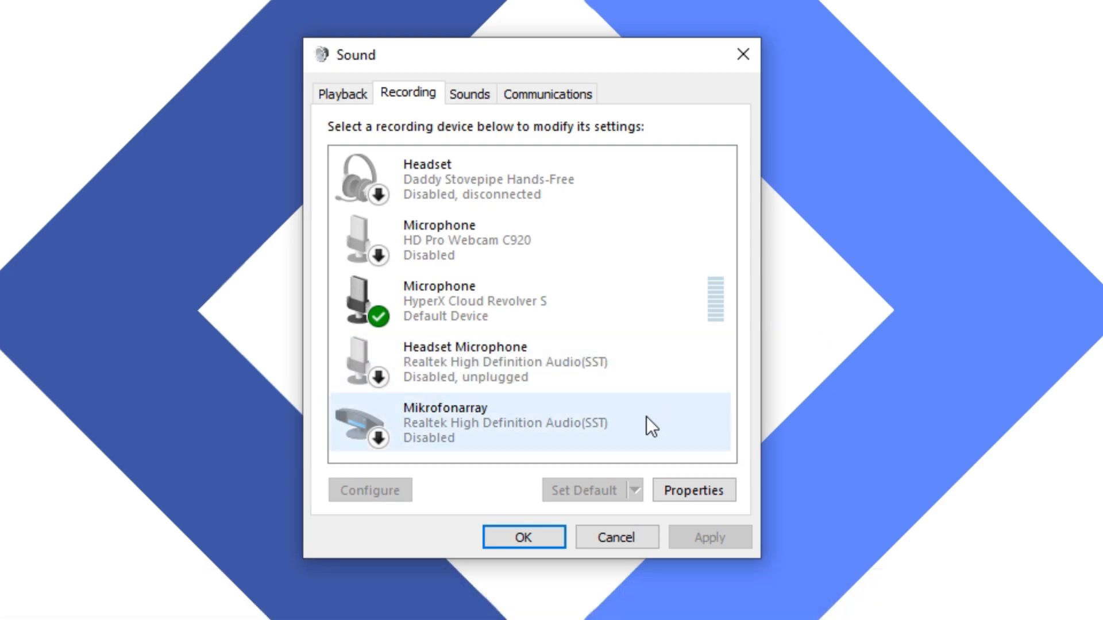
right_click(647, 416)
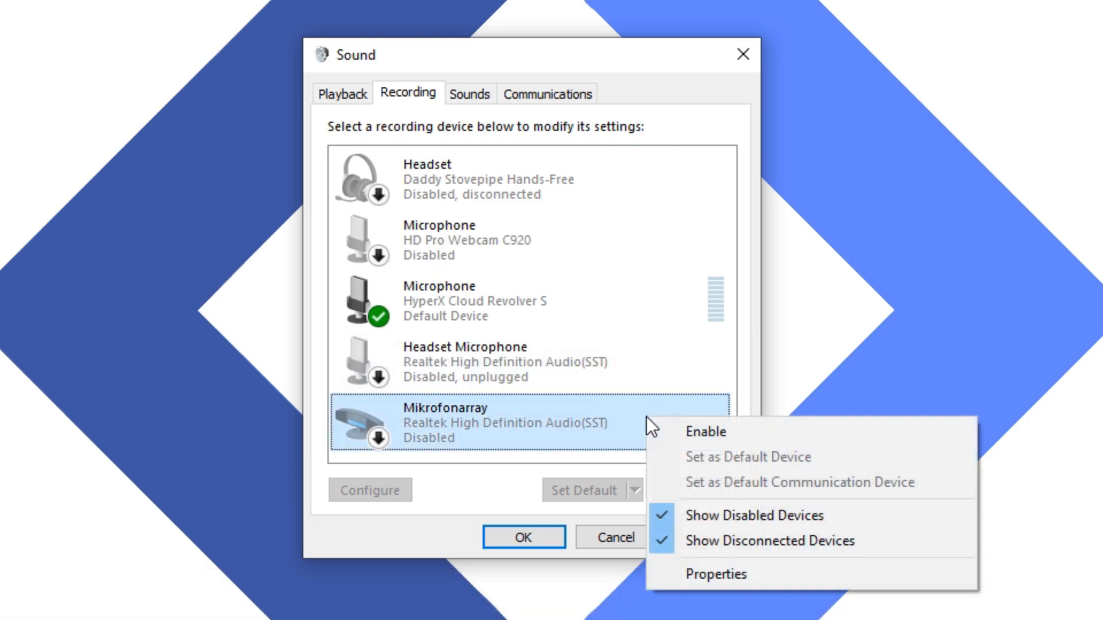
left_click(772, 435)
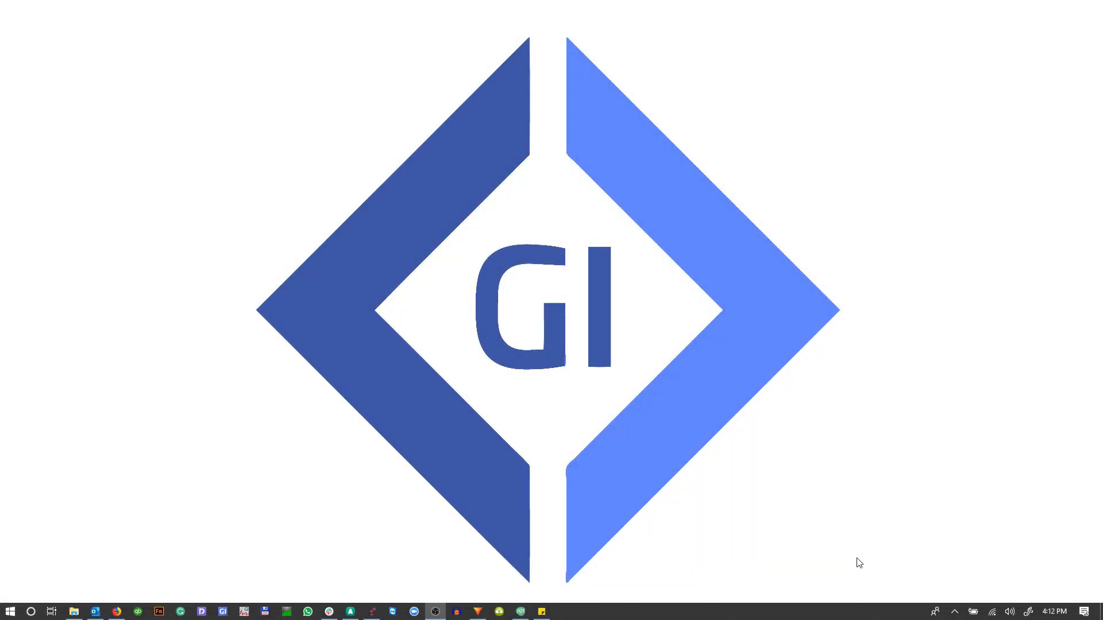
Switch to GI.bench and load the project Demo_Microphone.gibpj from the Demo_Microphone folder.
left_click(955, 608)
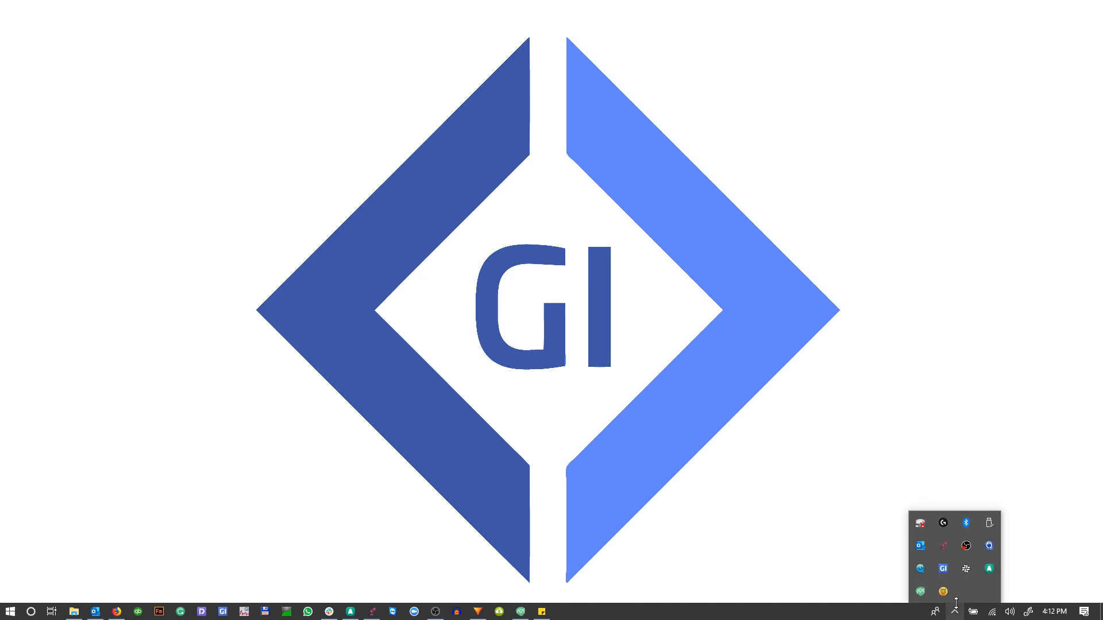
left_click(943, 569)
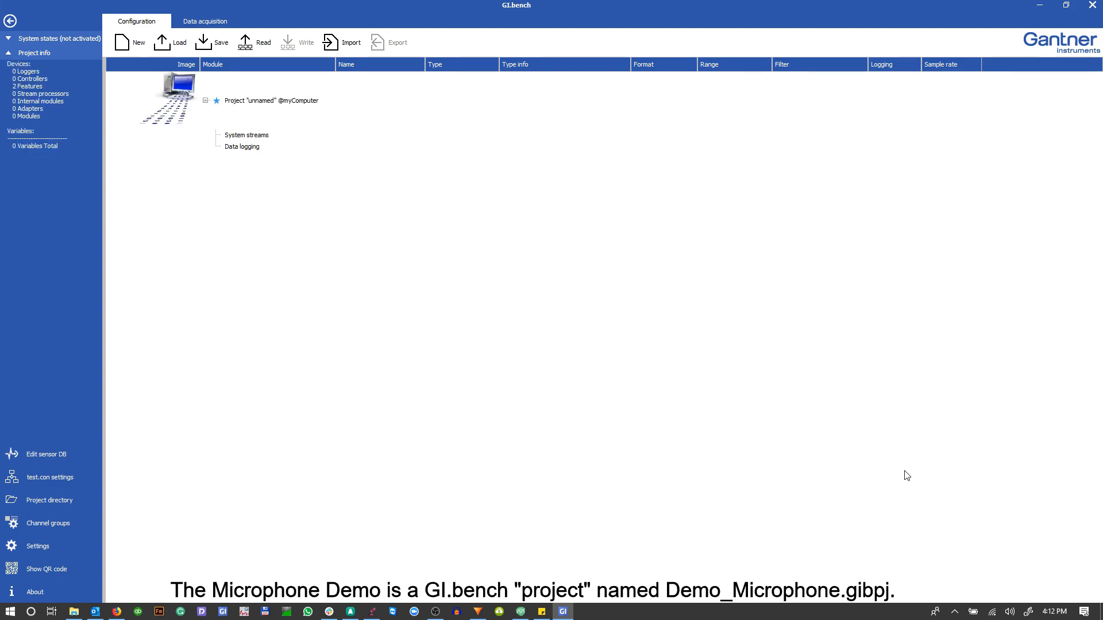
left_click(171, 47)
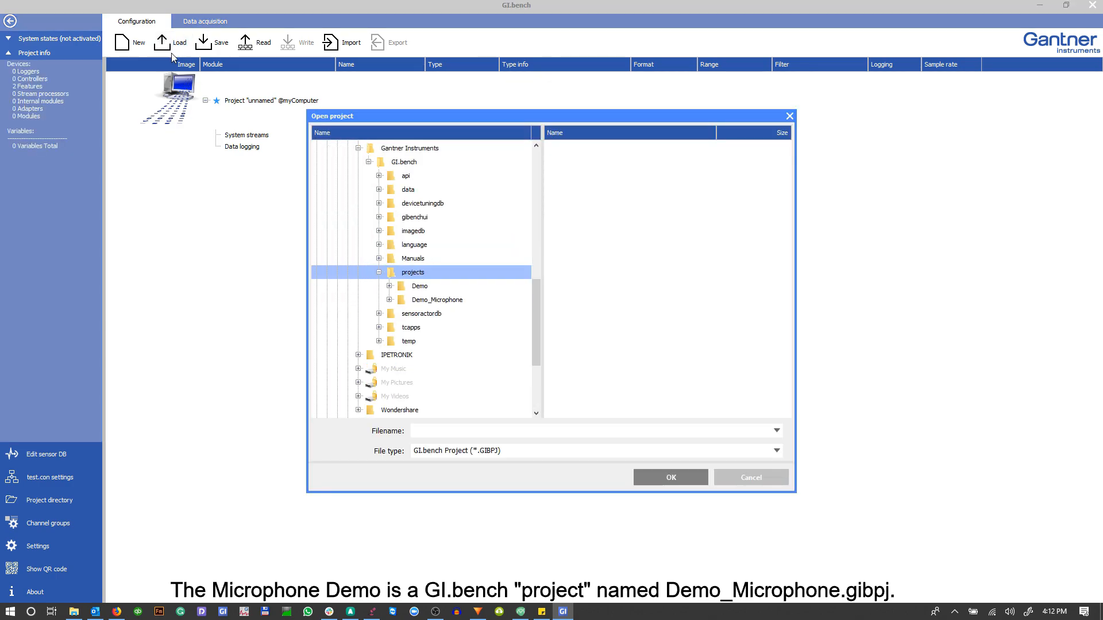
left_click(447, 299)
left_click(625, 149)
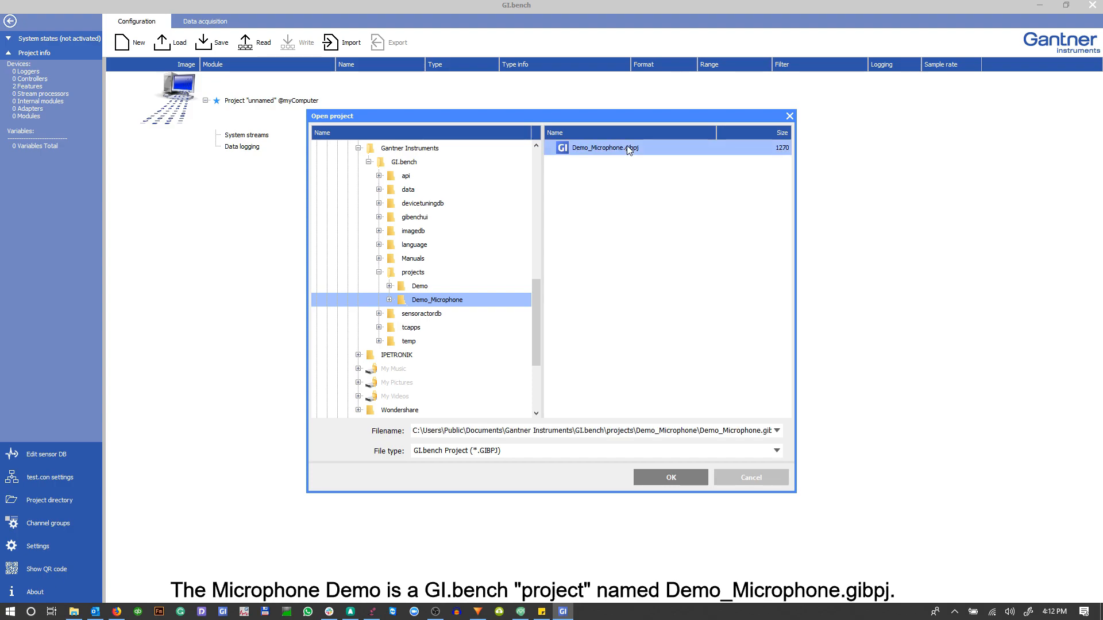
left_click(685, 481)
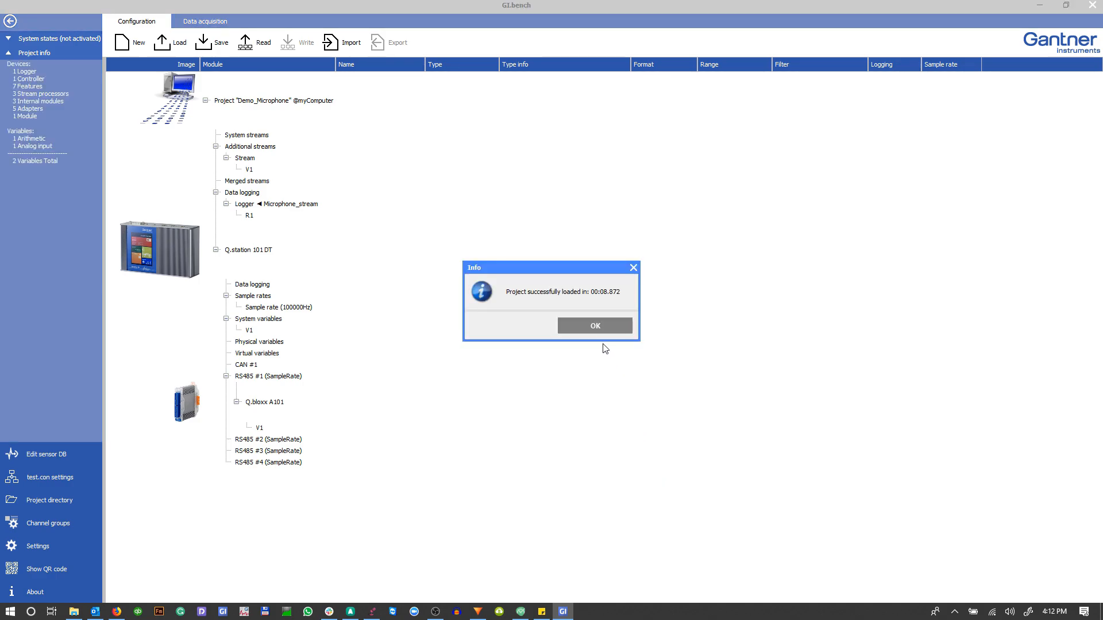
left_click(596, 326)
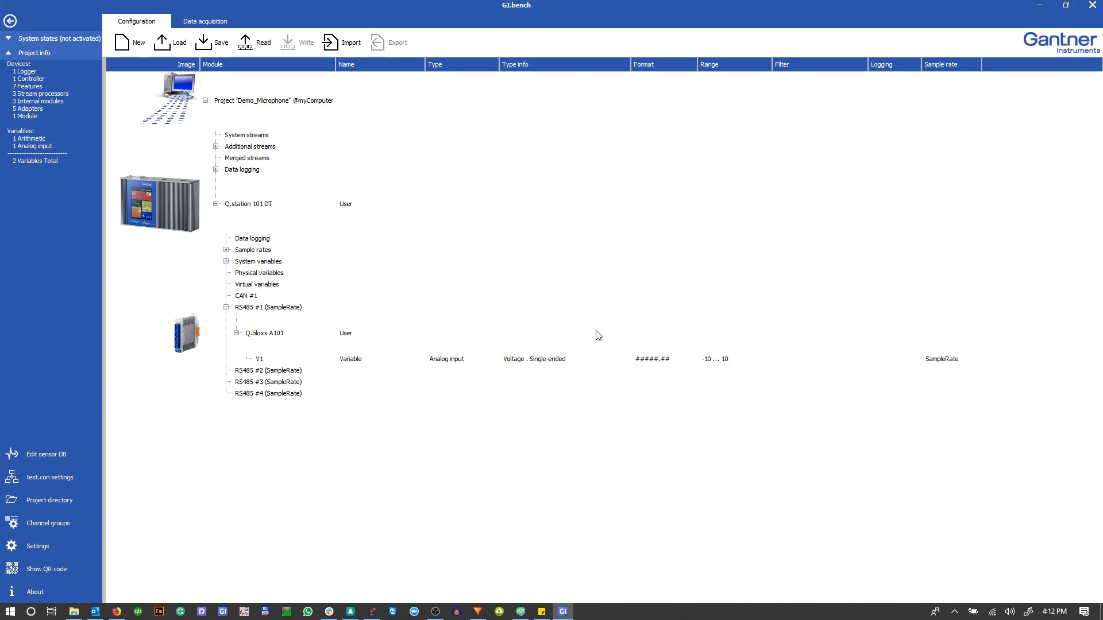
Expand the project's additional streams and examine the Mic_data variable in Microphone_stream.
left_click(215, 146)
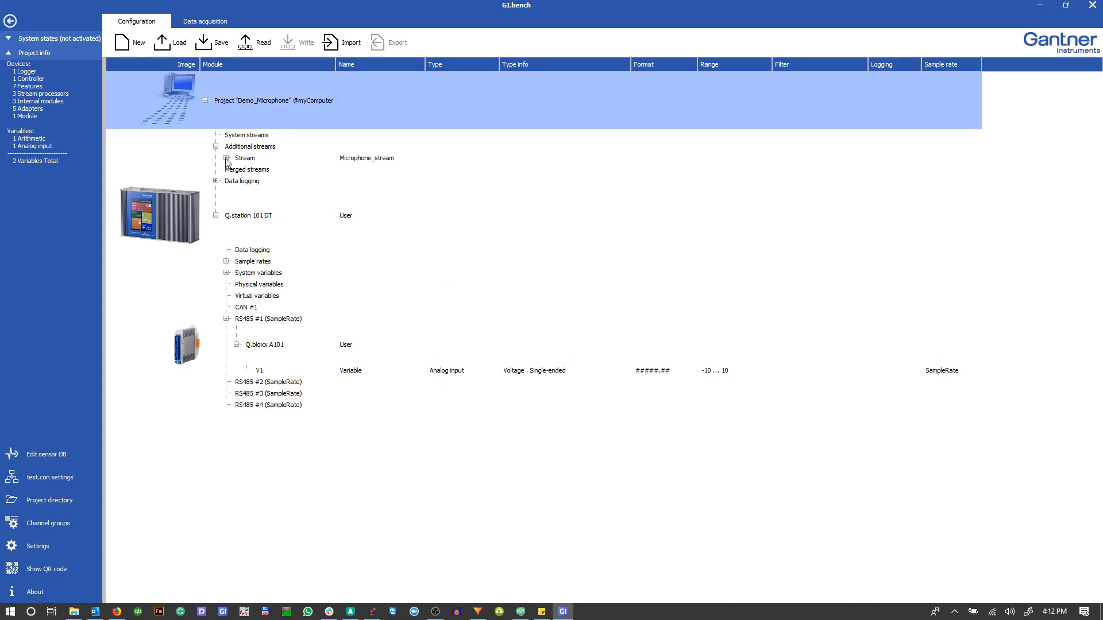
left_click(227, 159)
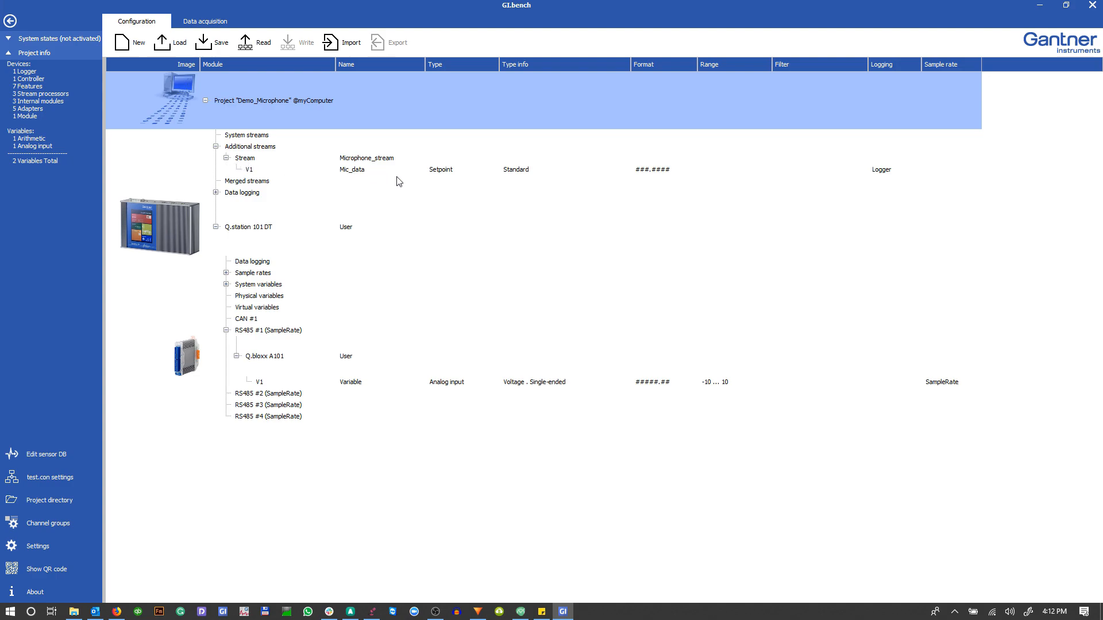
left_click(459, 171)
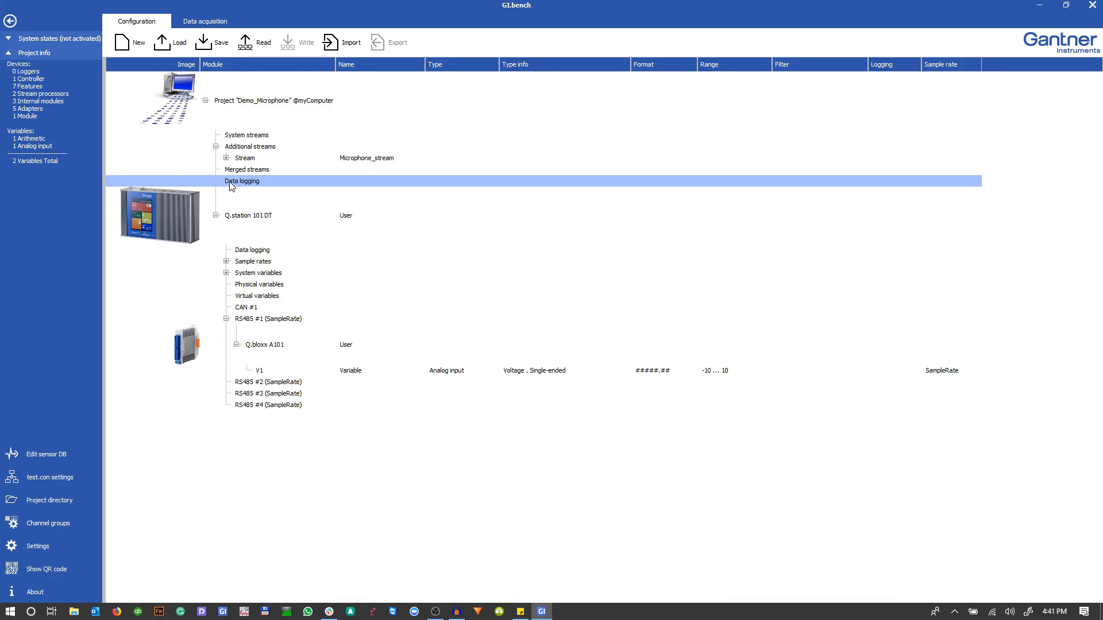
Add a logger to the project-level data logging and include the Mic_data variable from Microphone_stream.
right_click(299, 181)
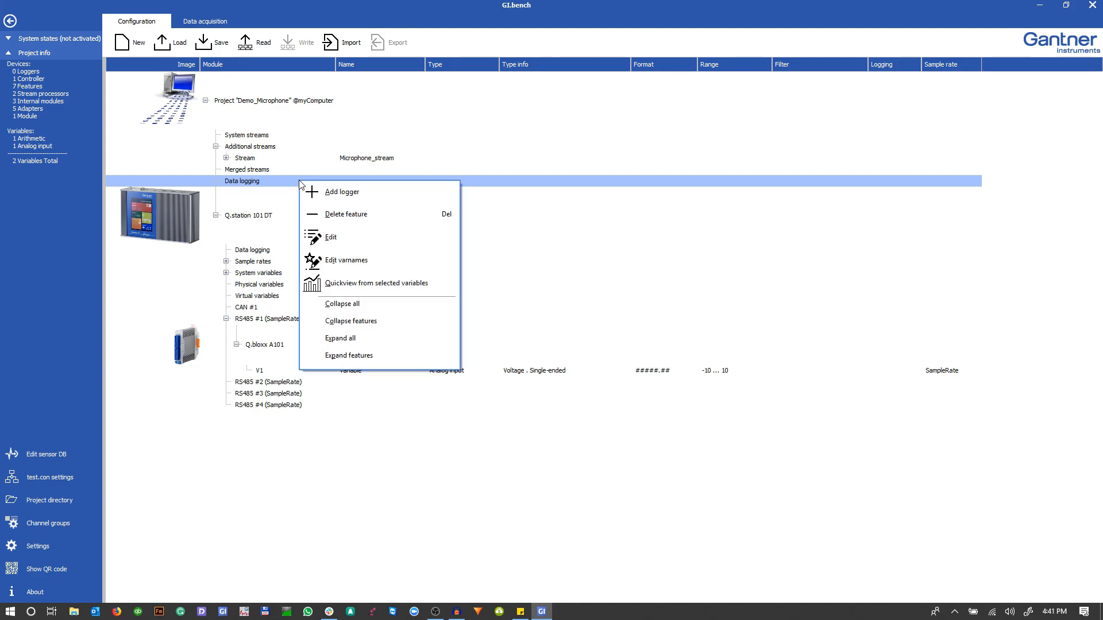
left_click(404, 198)
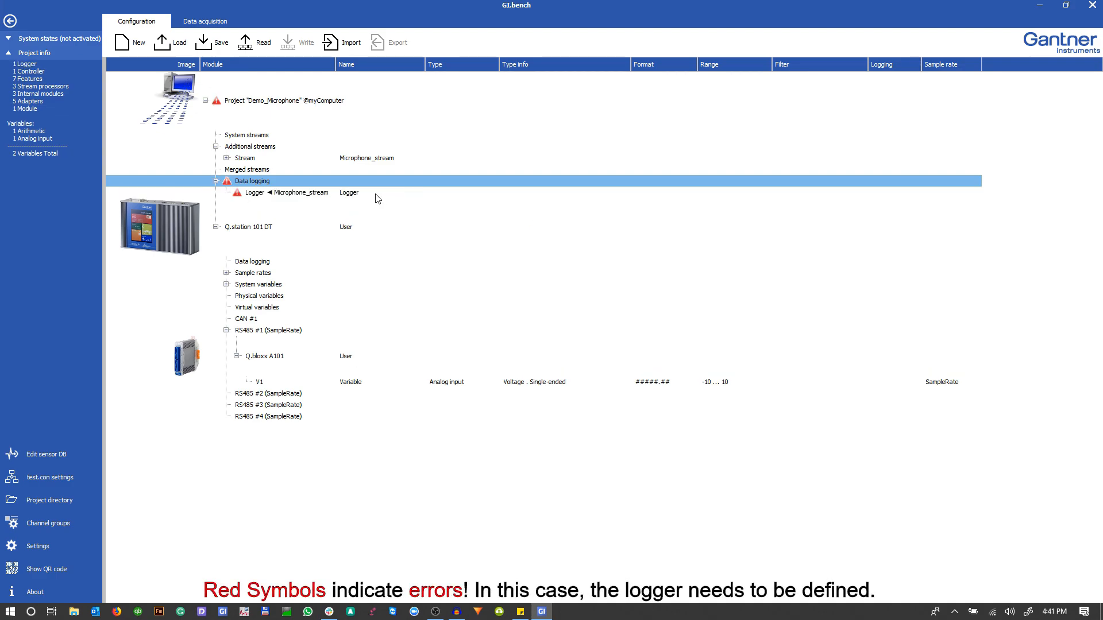
left_click(378, 197)
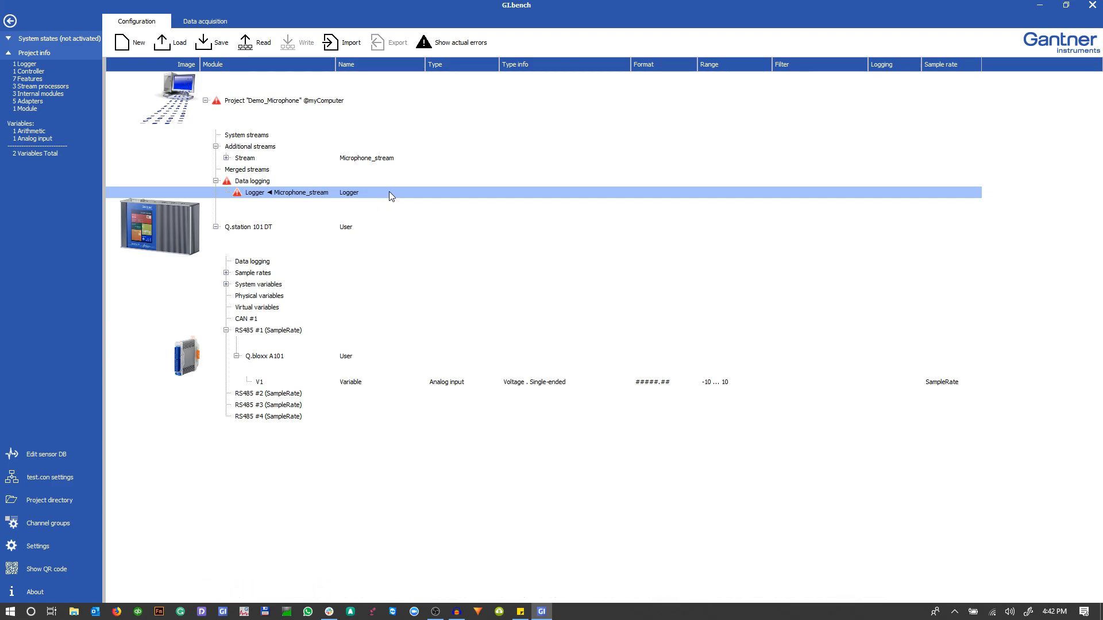
double_click(389, 191)
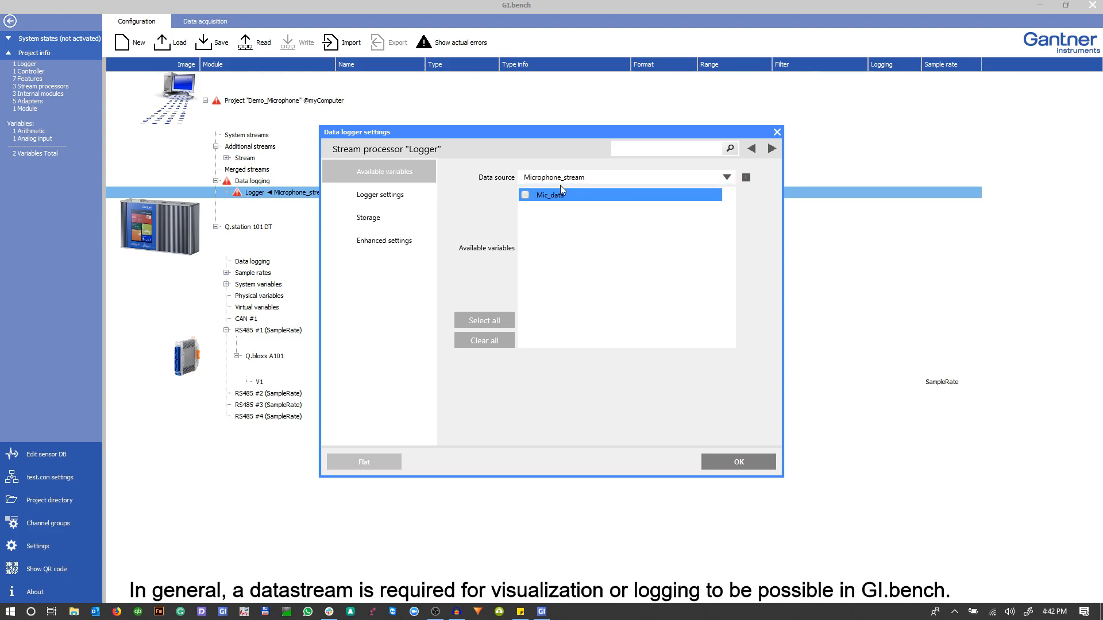
left_click(526, 195)
Review the available logger types and file length units in the logger's settings.
left_click(414, 195)
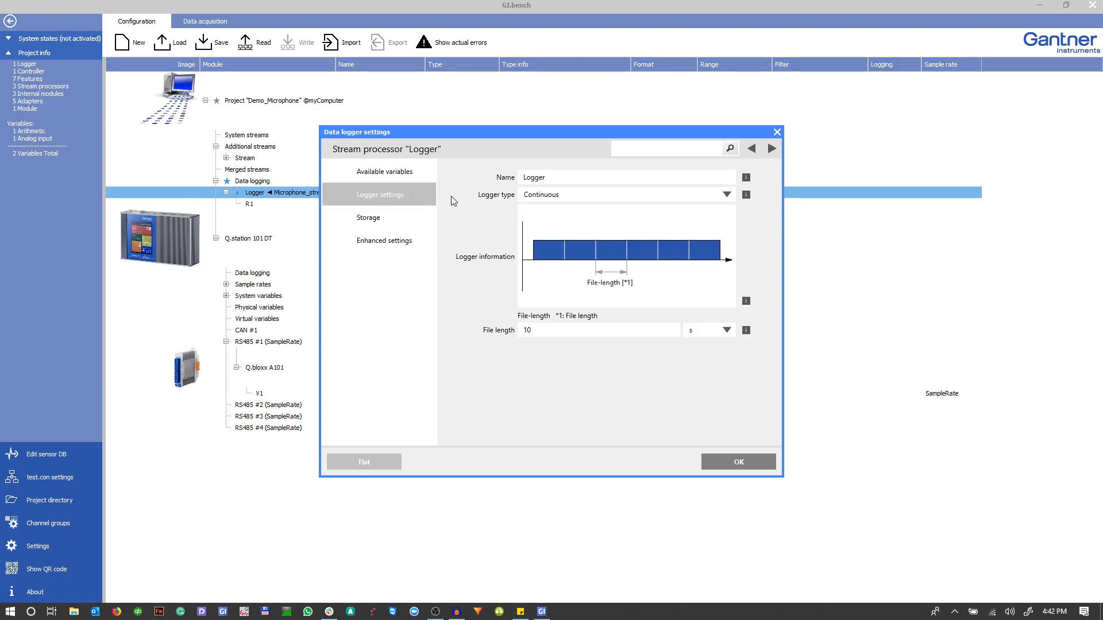
left_click(617, 197)
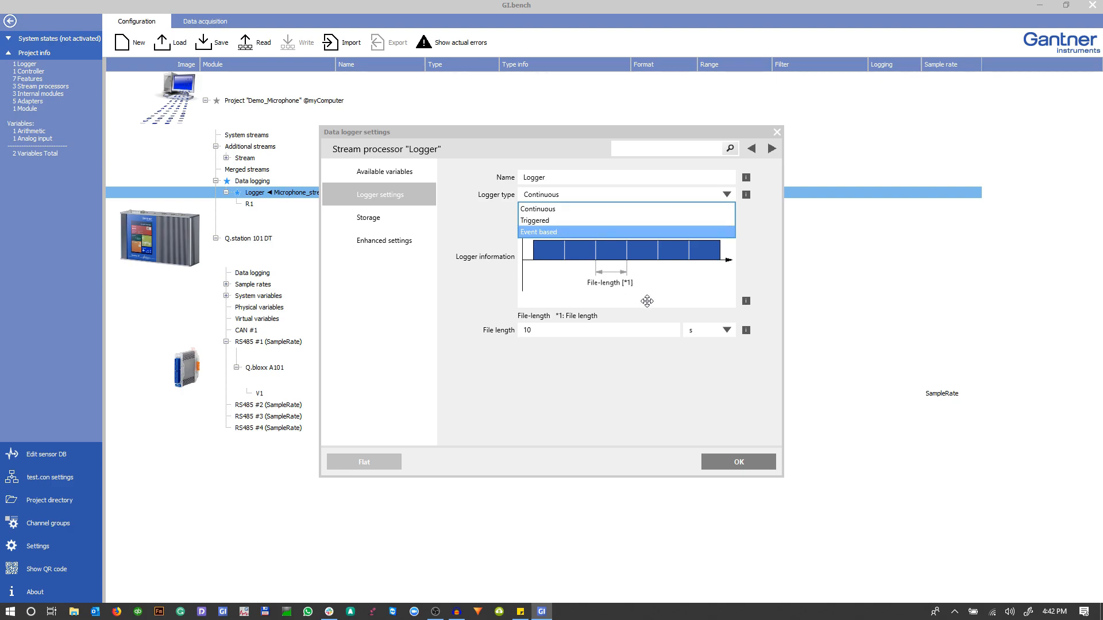
left_click(691, 351)
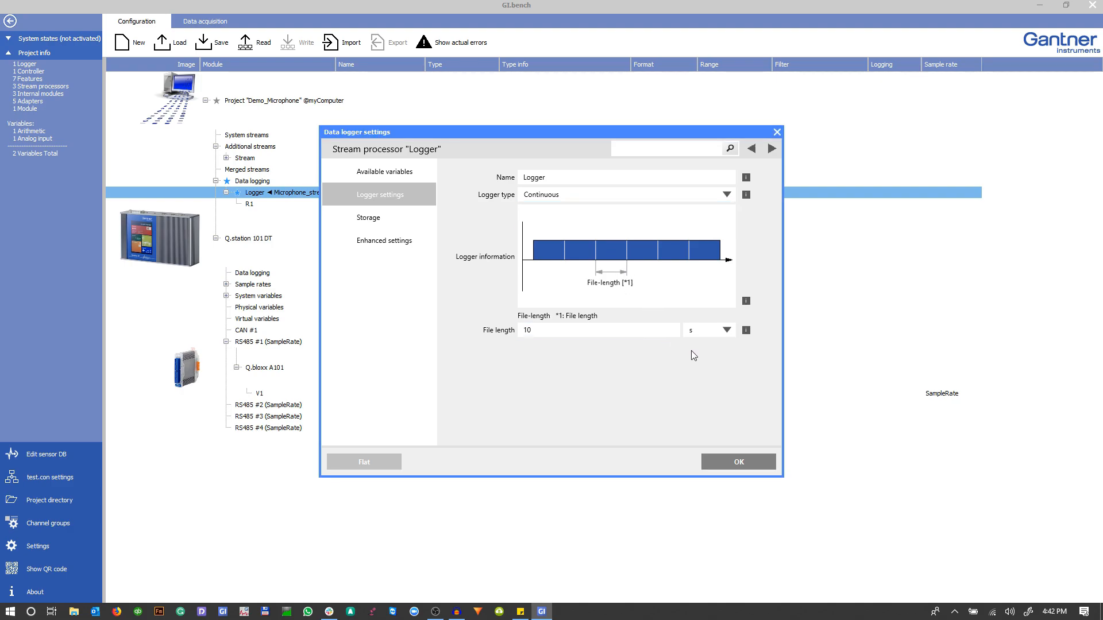
left_click(727, 332)
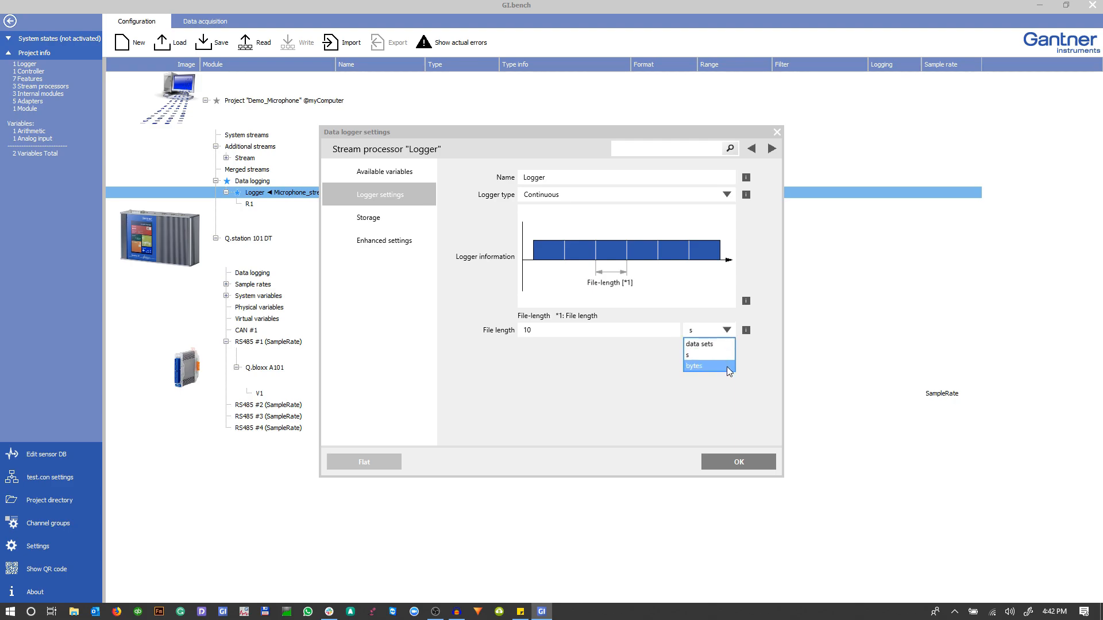
left_click(647, 352)
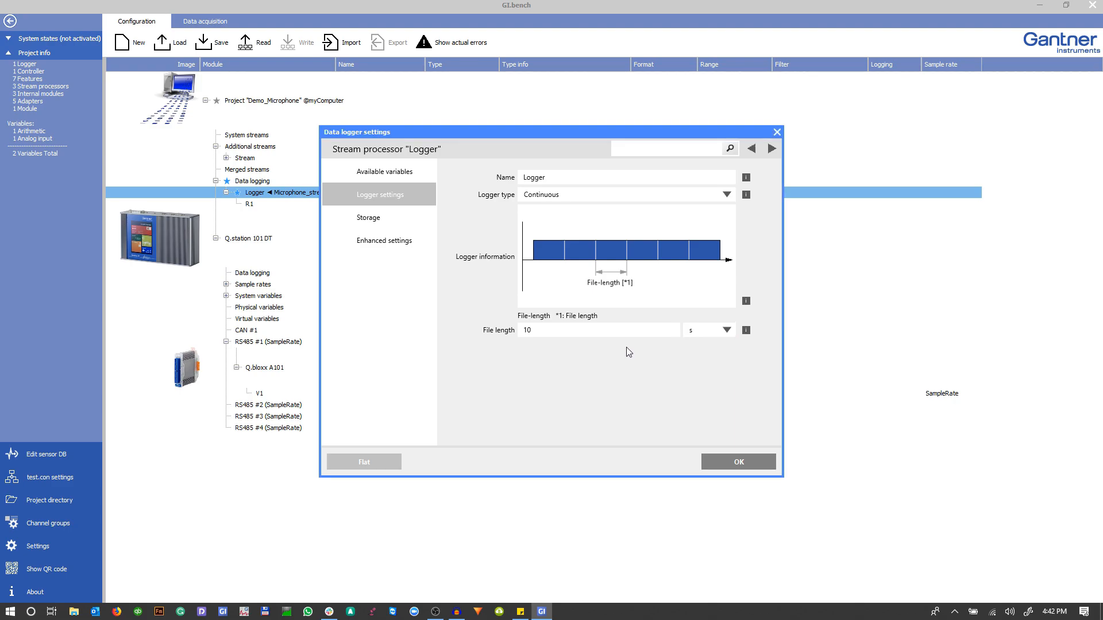
Set the logger's storage Destination #1 to the folder E:\03 LOGGER TESTING\ and apply the logger settings.
left_click(406, 219)
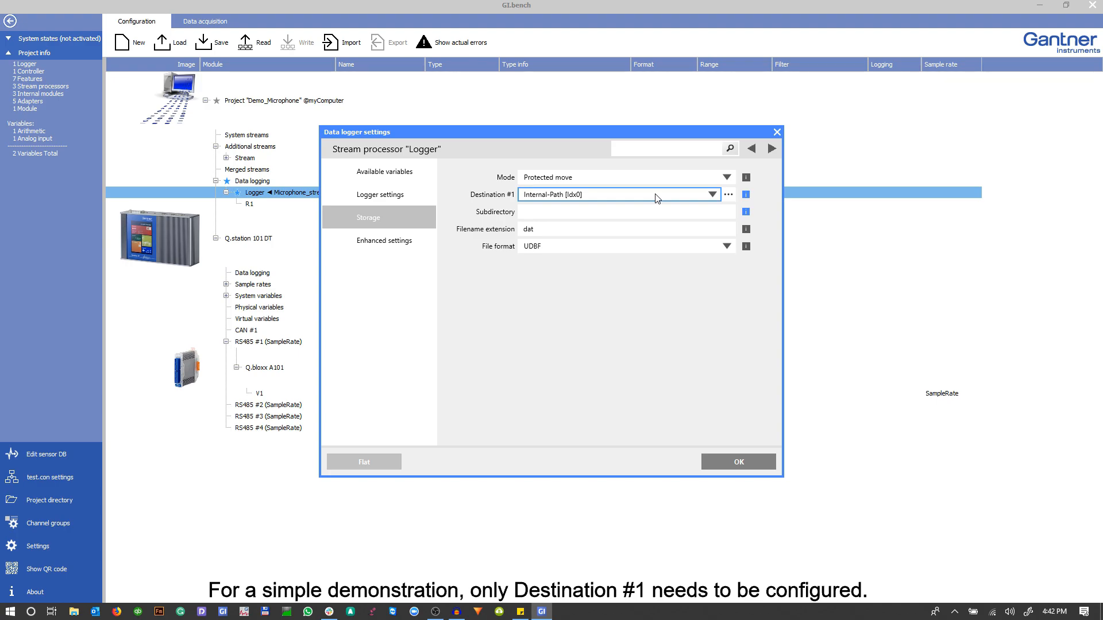
left_click(728, 196)
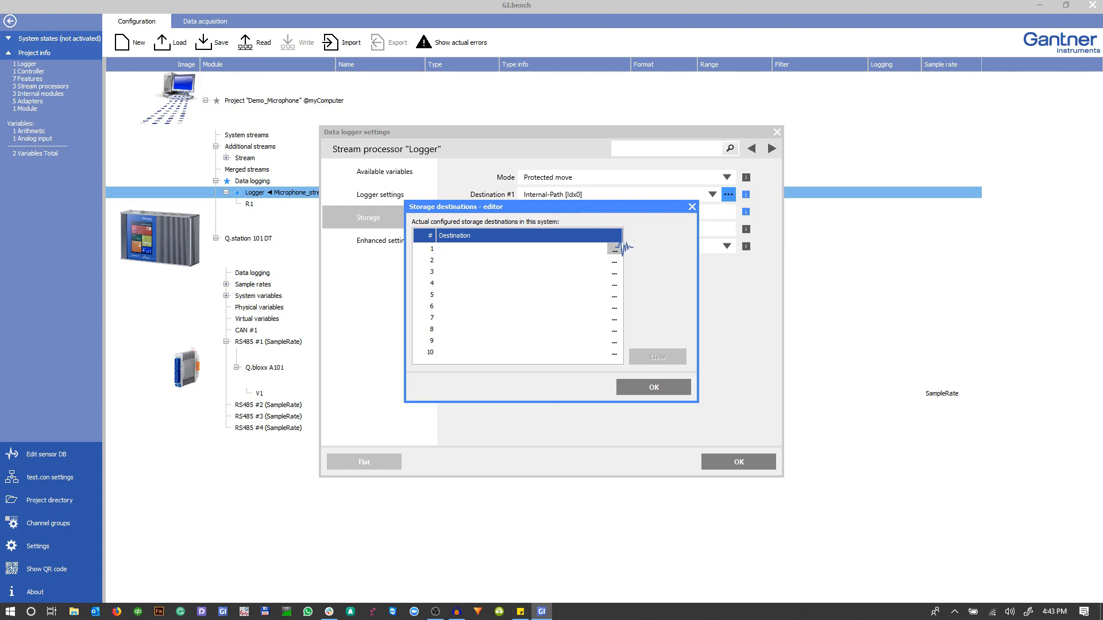
left_click(614, 252)
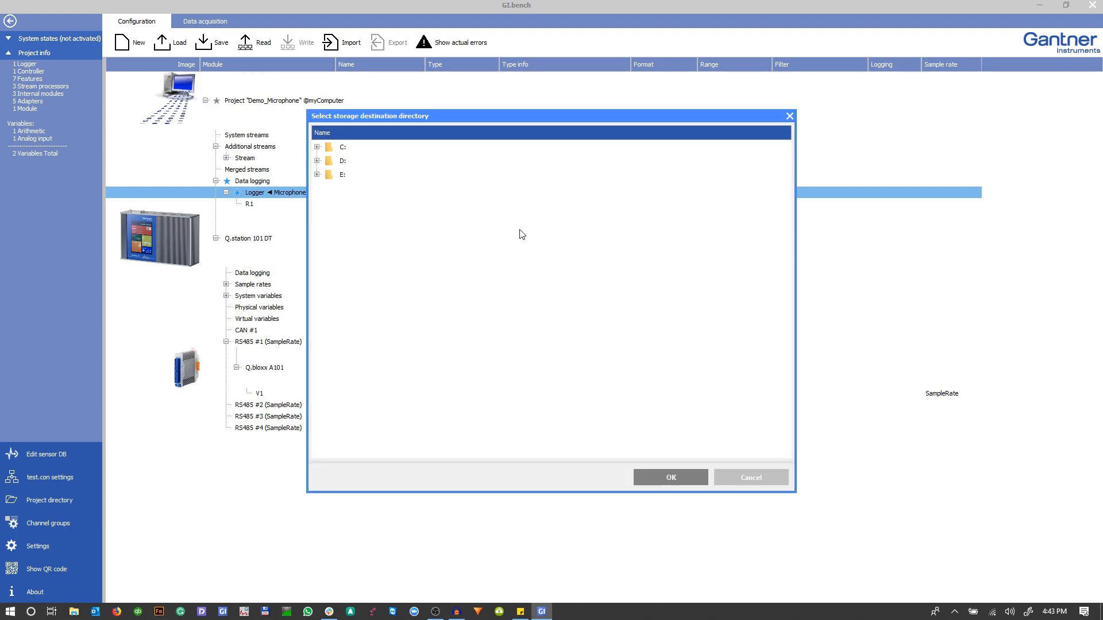
left_click(318, 175)
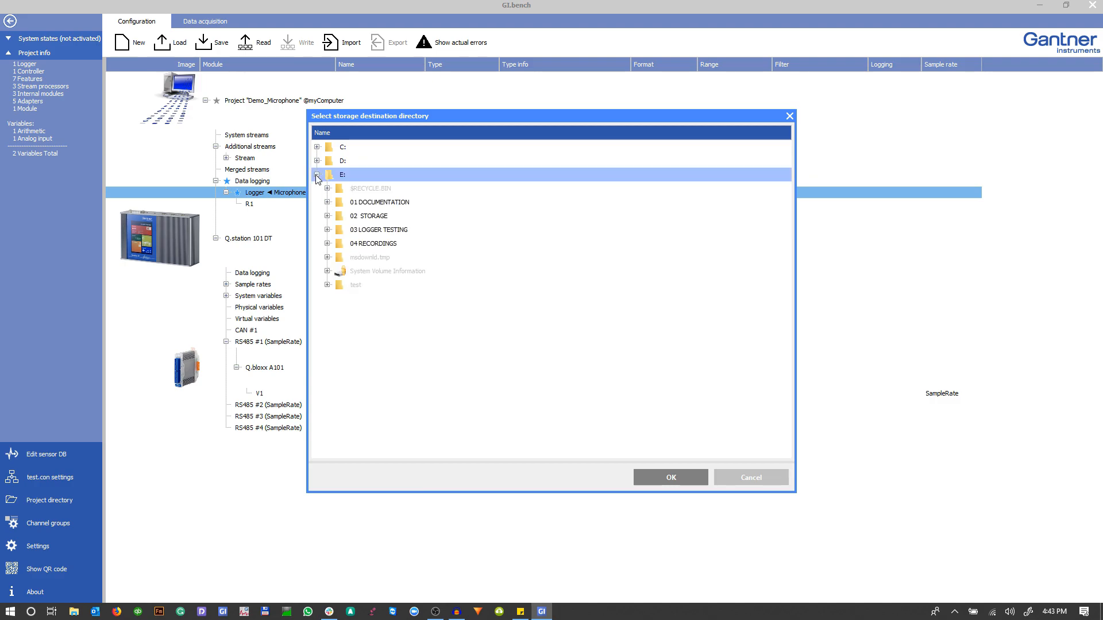
left_click(384, 230)
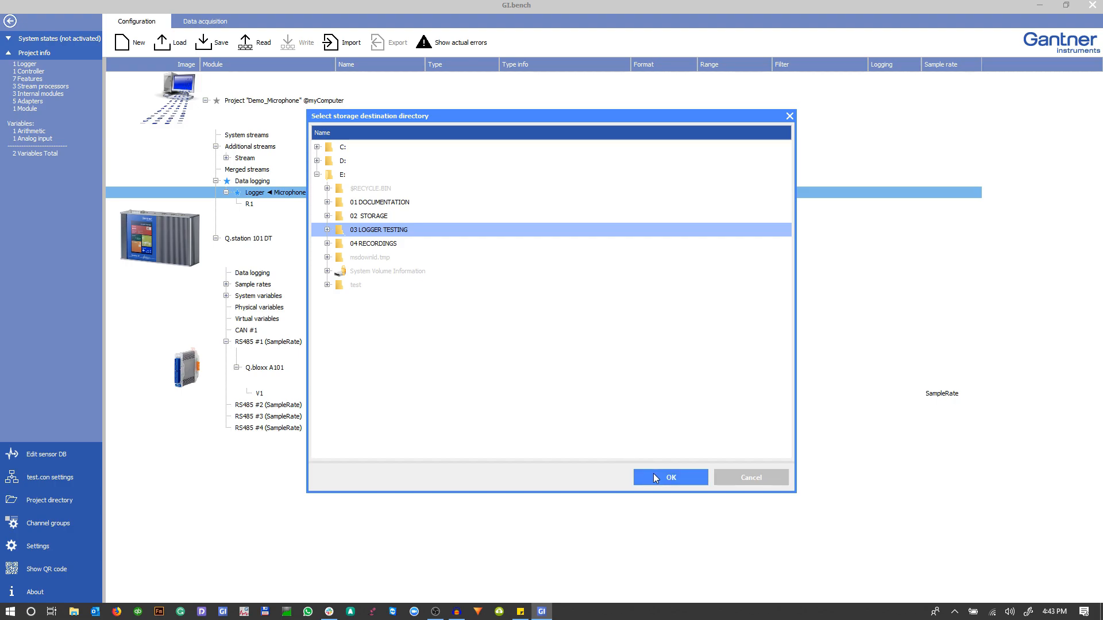
left_click(658, 479)
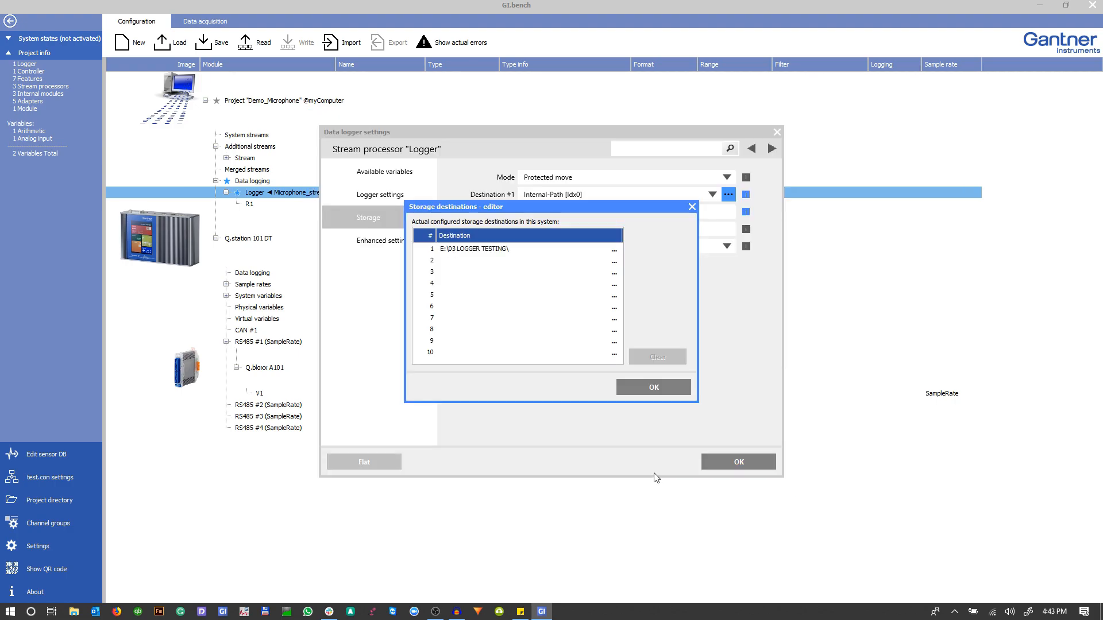
left_click(534, 251)
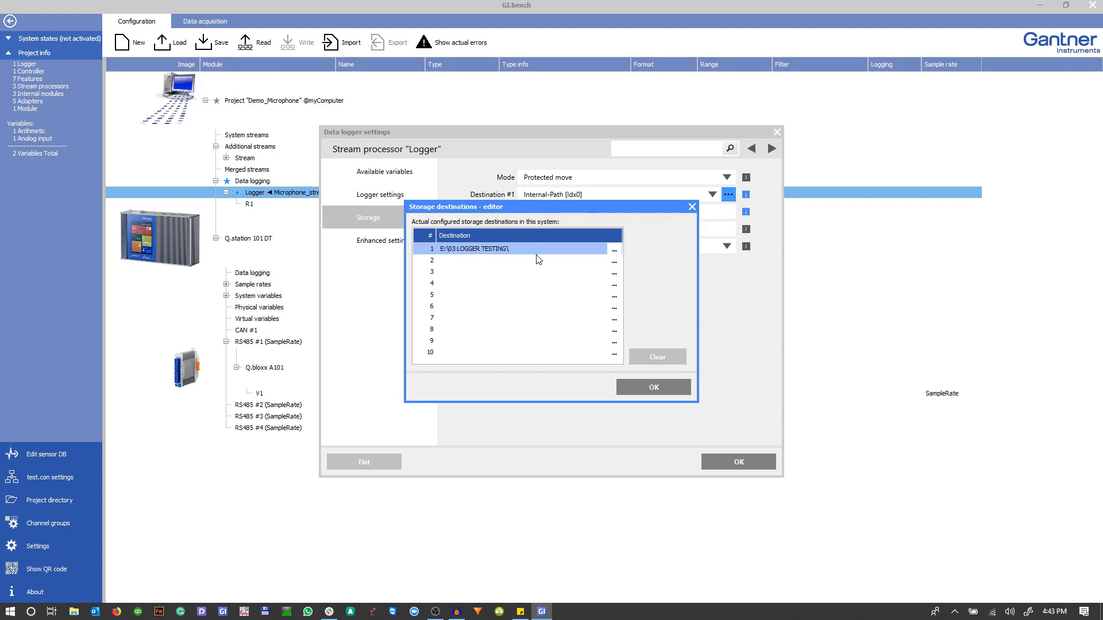
left_click(636, 388)
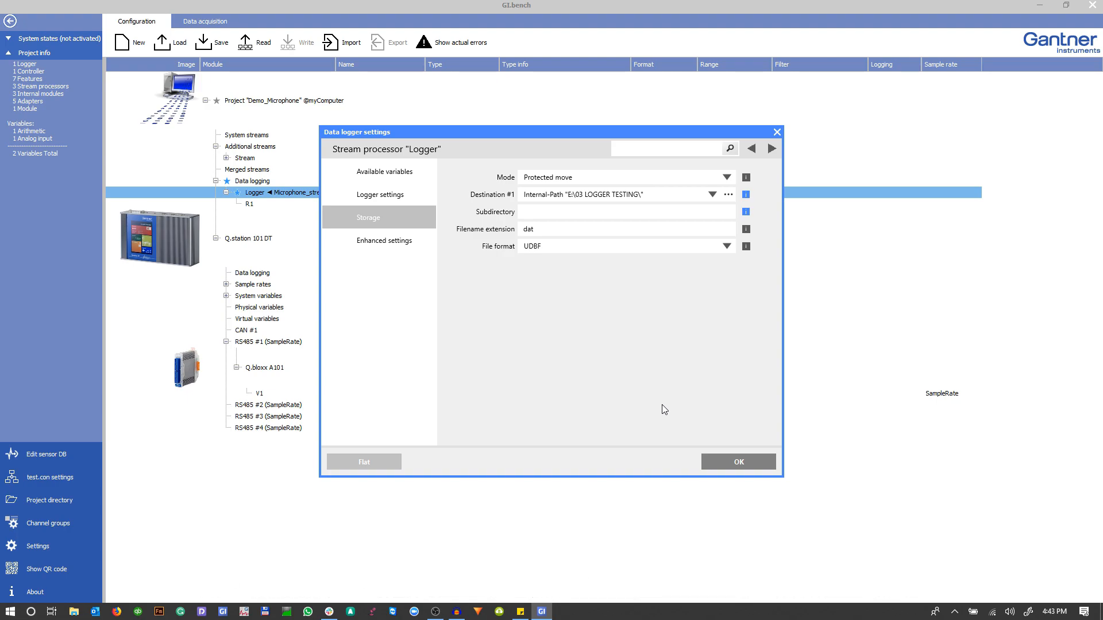
left_click(727, 458)
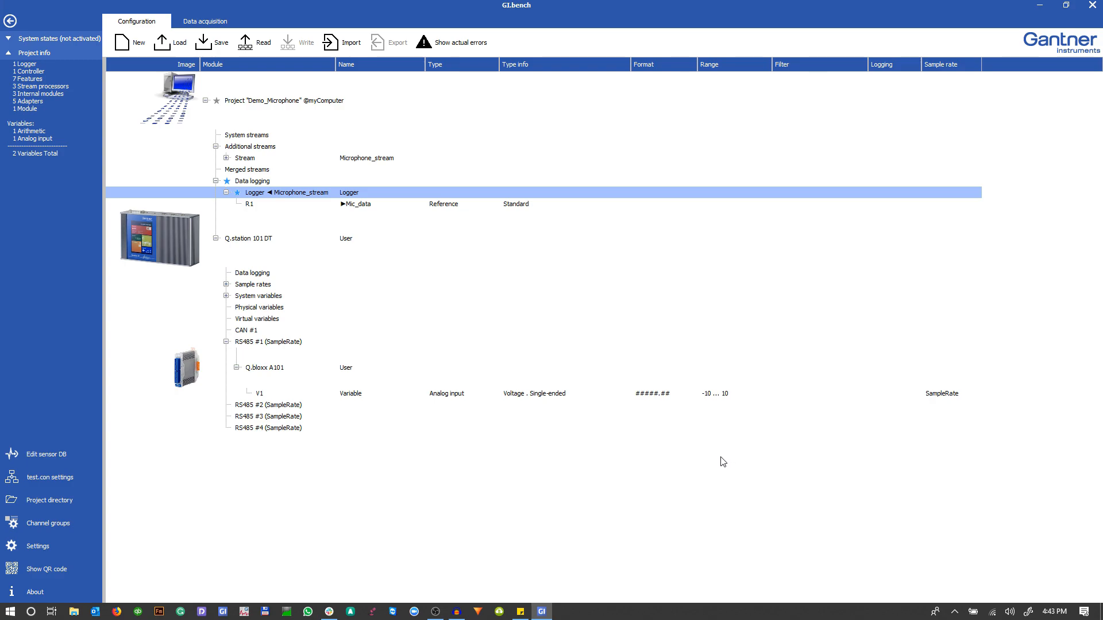
left_click(291, 181)
left_click(290, 193)
left_click(289, 186)
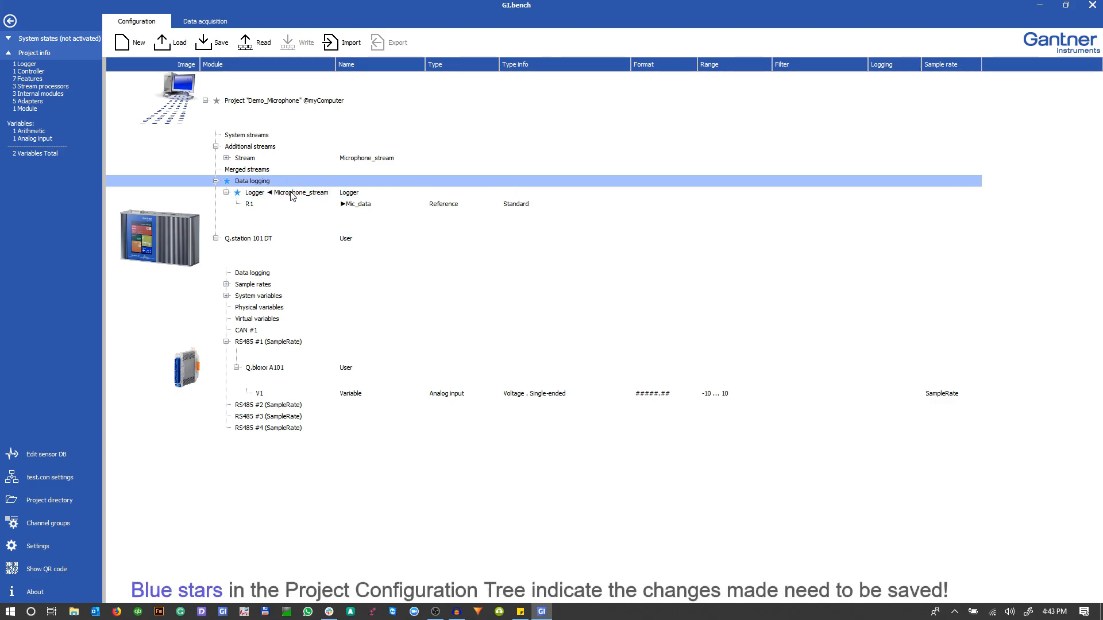
left_click(290, 194)
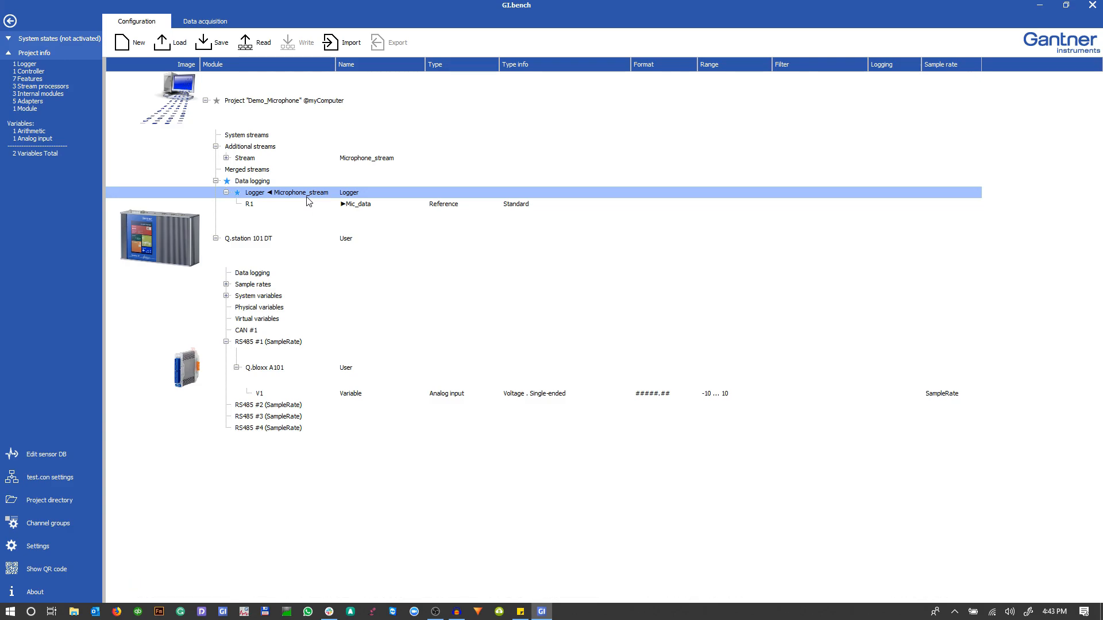
Save the project with its new logger into the existing Demo_Microphone directory under GI.bench projects, accepting the non-empty folder.
left_click(223, 49)
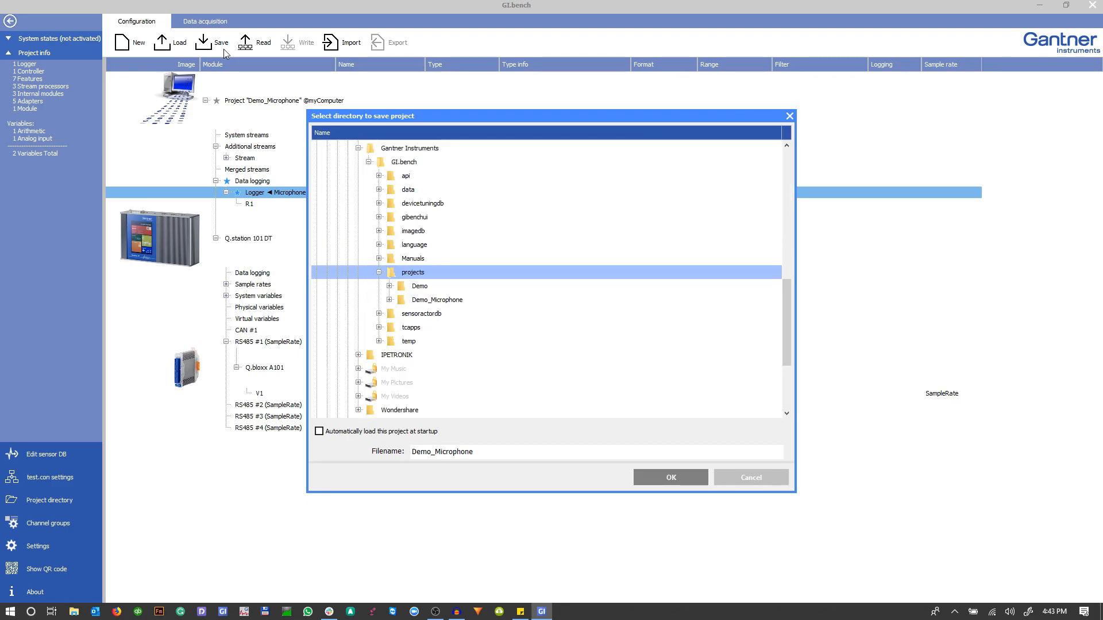
left_click(459, 301)
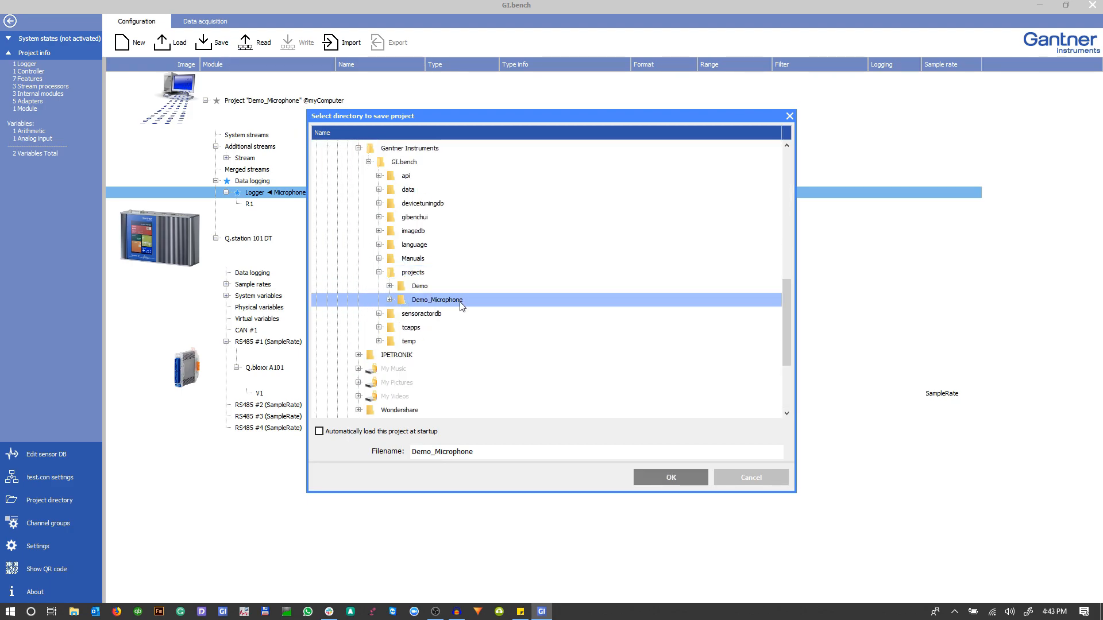
left_click(671, 477)
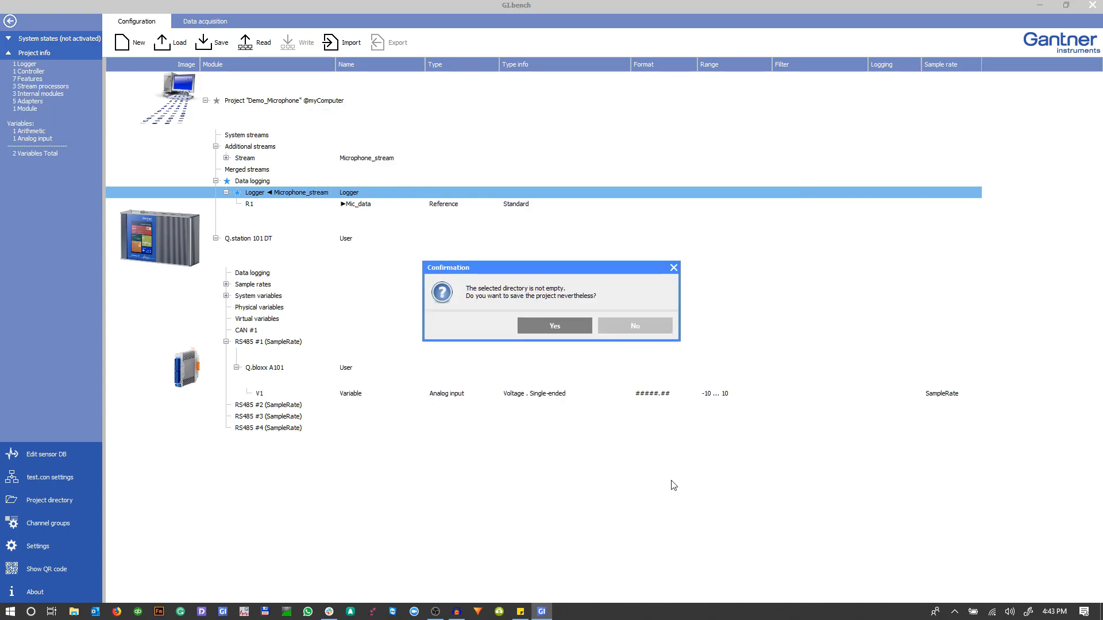
left_click(558, 330)
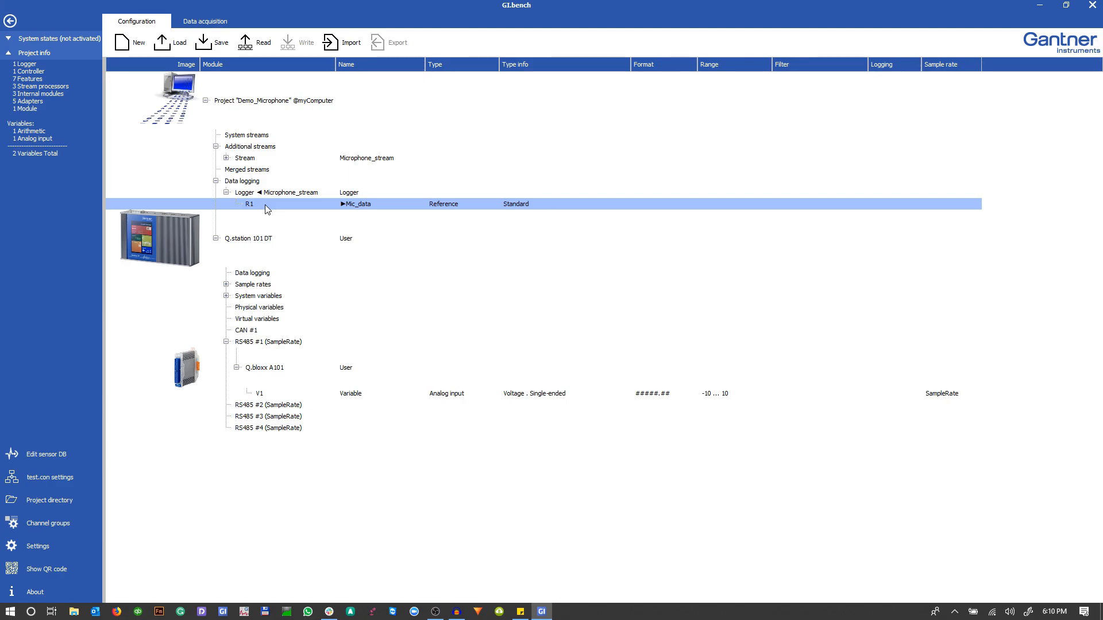
Activate the project for data acquisition and show the logger's running status.
left_click(205, 22)
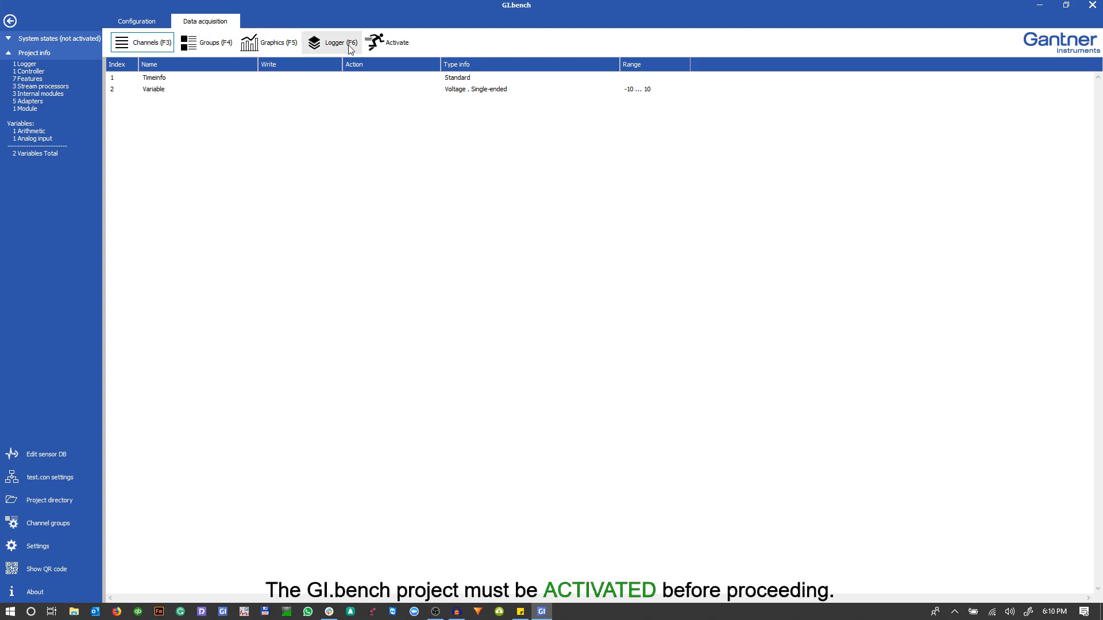
left_click(395, 50)
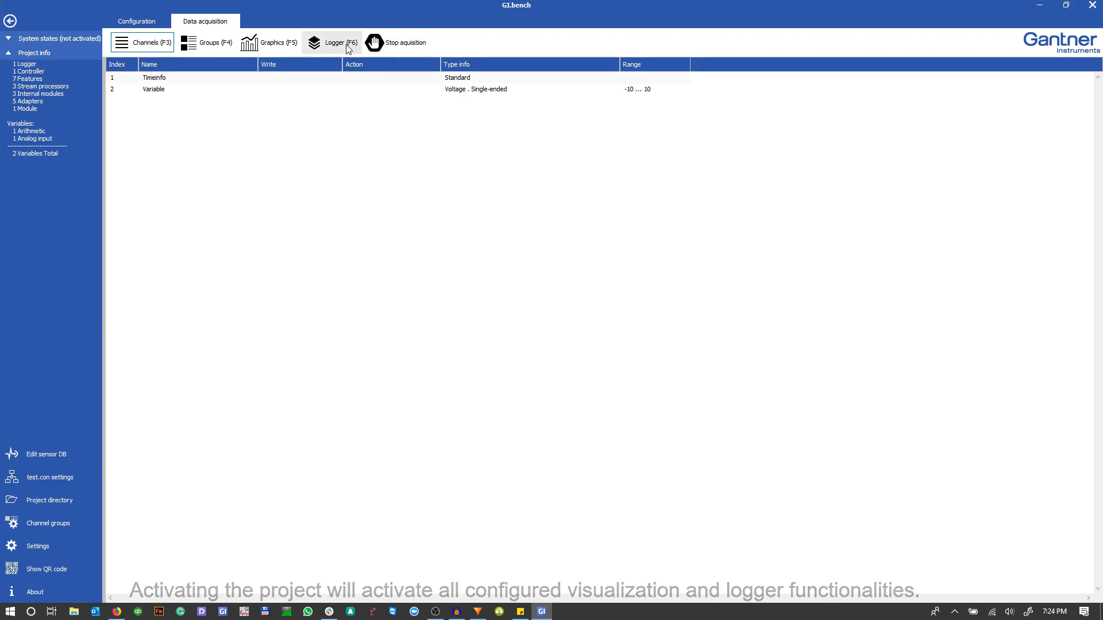
left_click(349, 49)
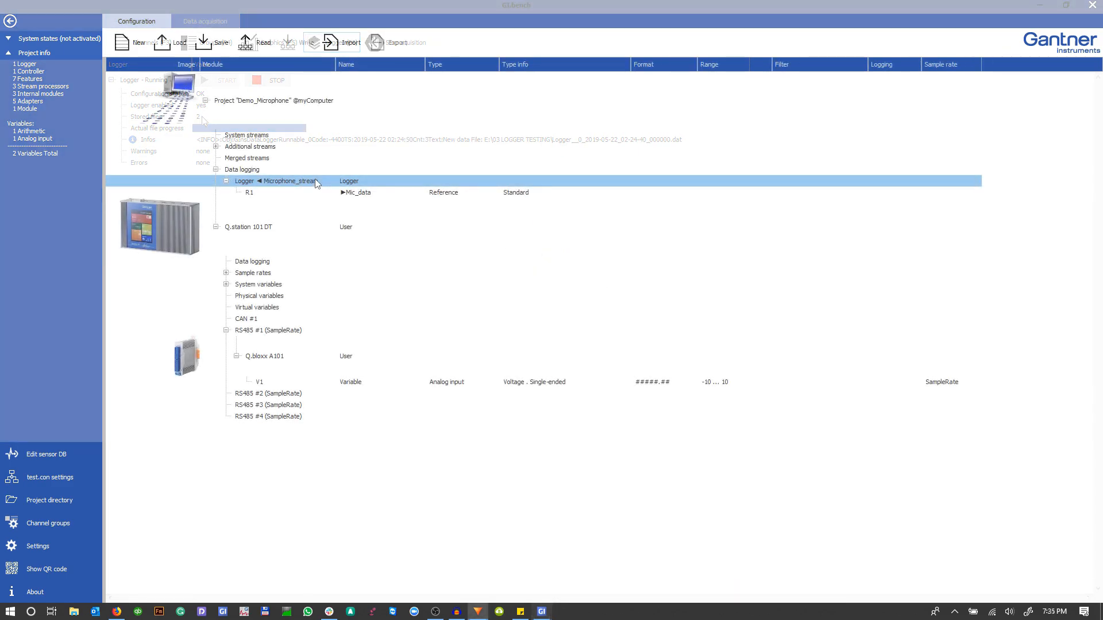
Examine the Continuous and Triggered logger types in the logger's settings, and browse the recorded files in the 03 LOGGER TESTING folder.
double_click(315, 181)
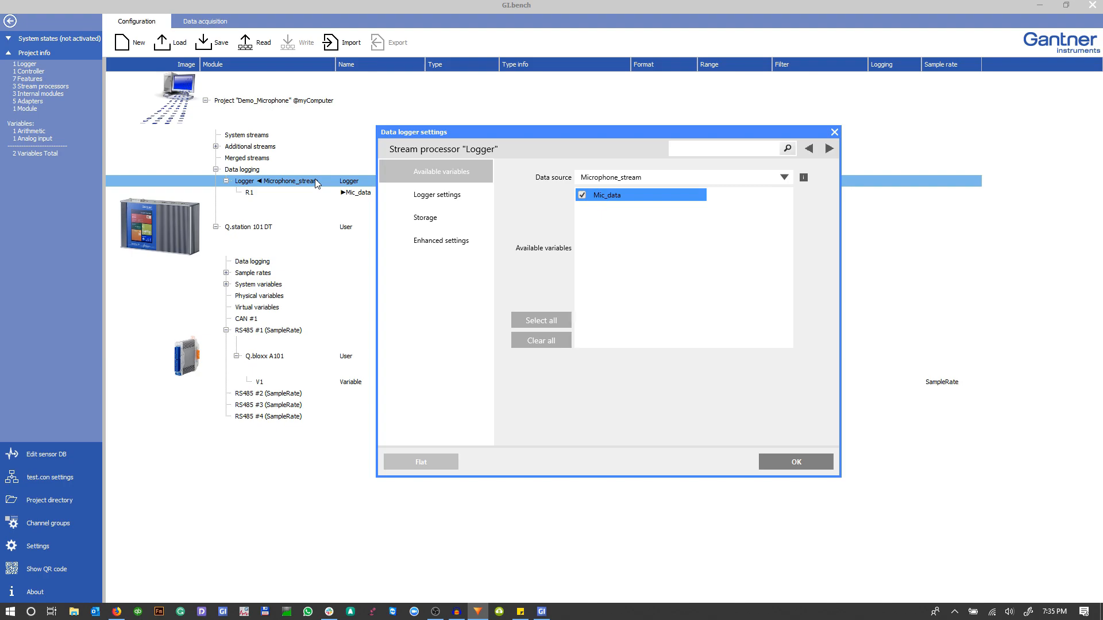
left_click(450, 205)
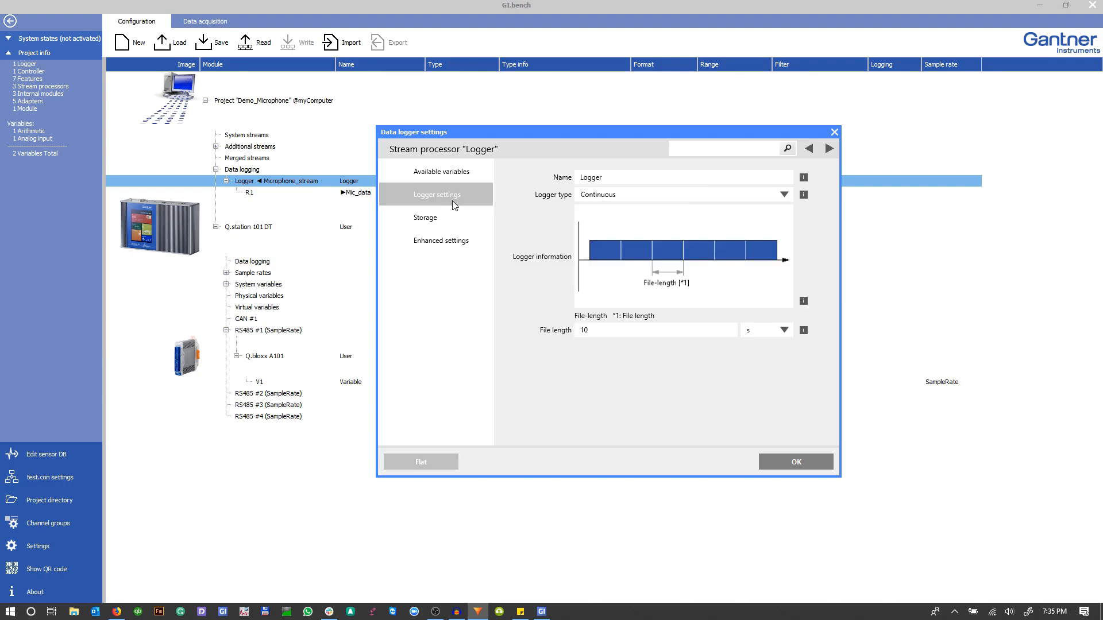
left_click(641, 195)
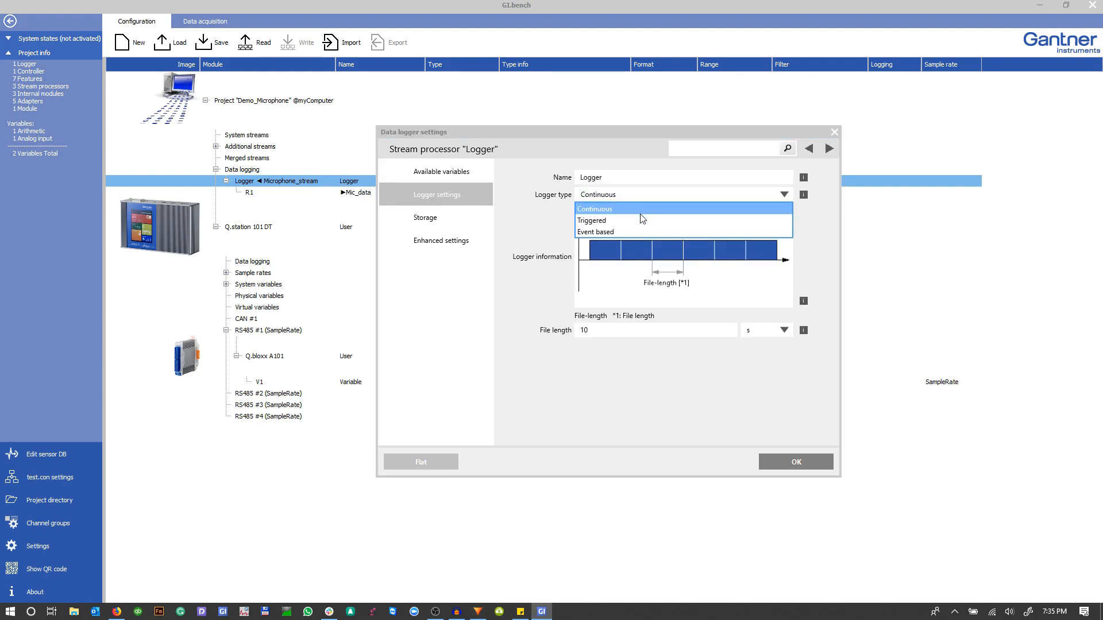
left_click(639, 209)
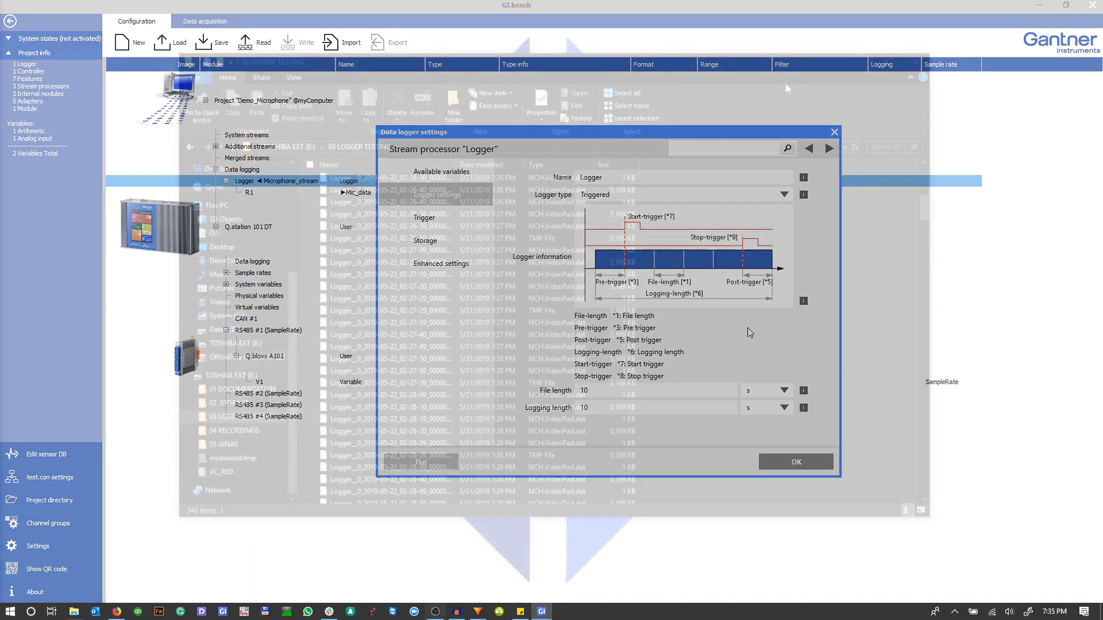
left_click_drag(926, 211, 931, 434)
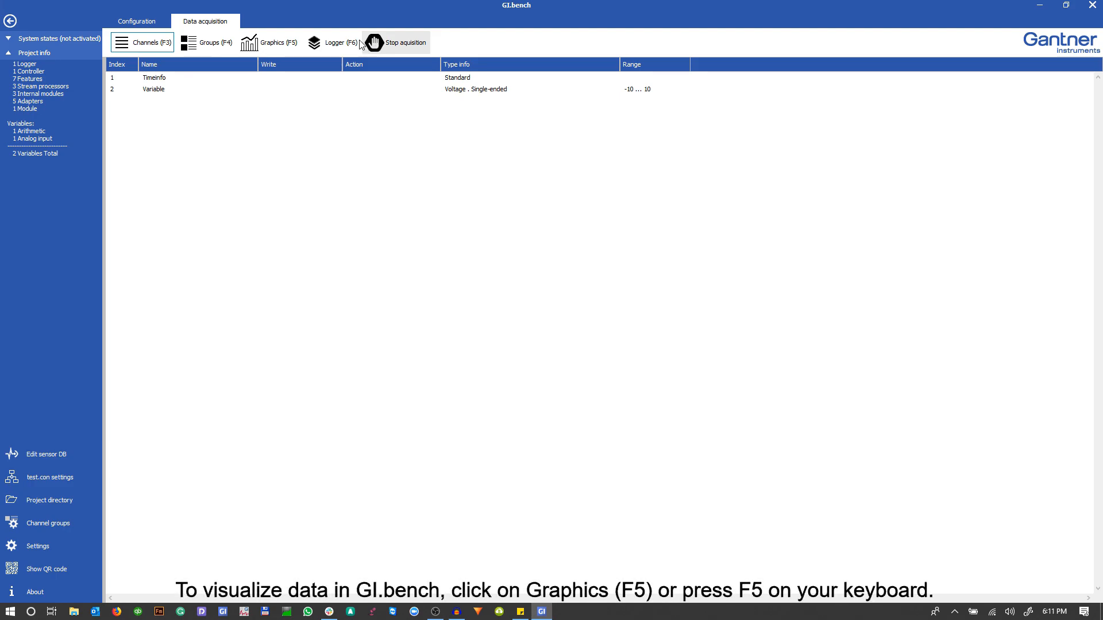
Show the graphics dashboard, open the Dashboard Designer, and shrink the Mic_data chart to the upper half of the dashboard.
left_click(249, 44)
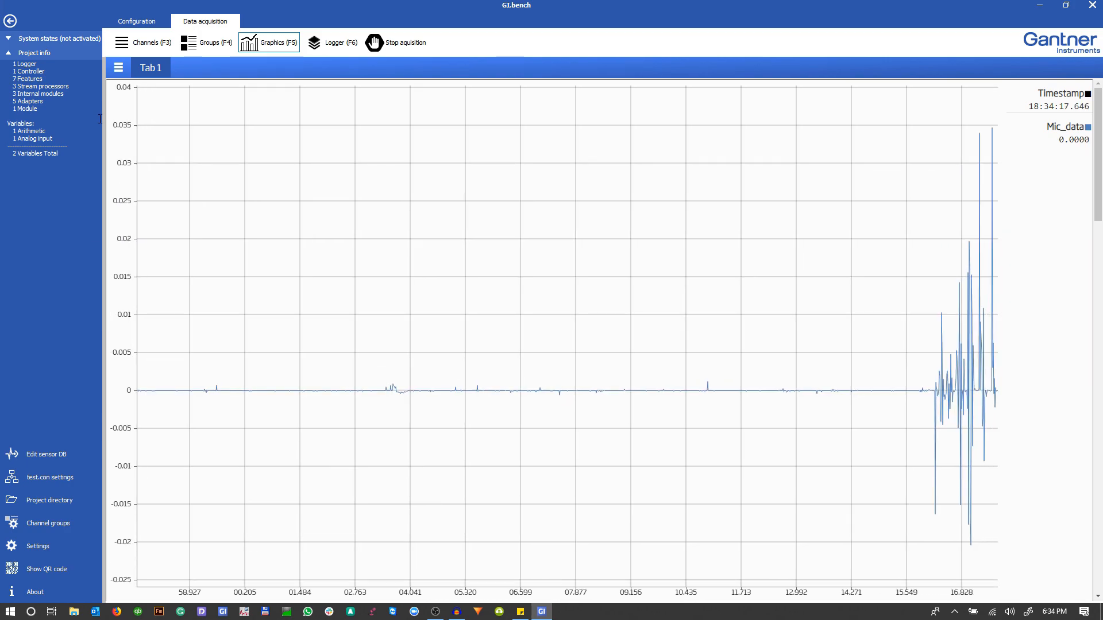
left_click(119, 68)
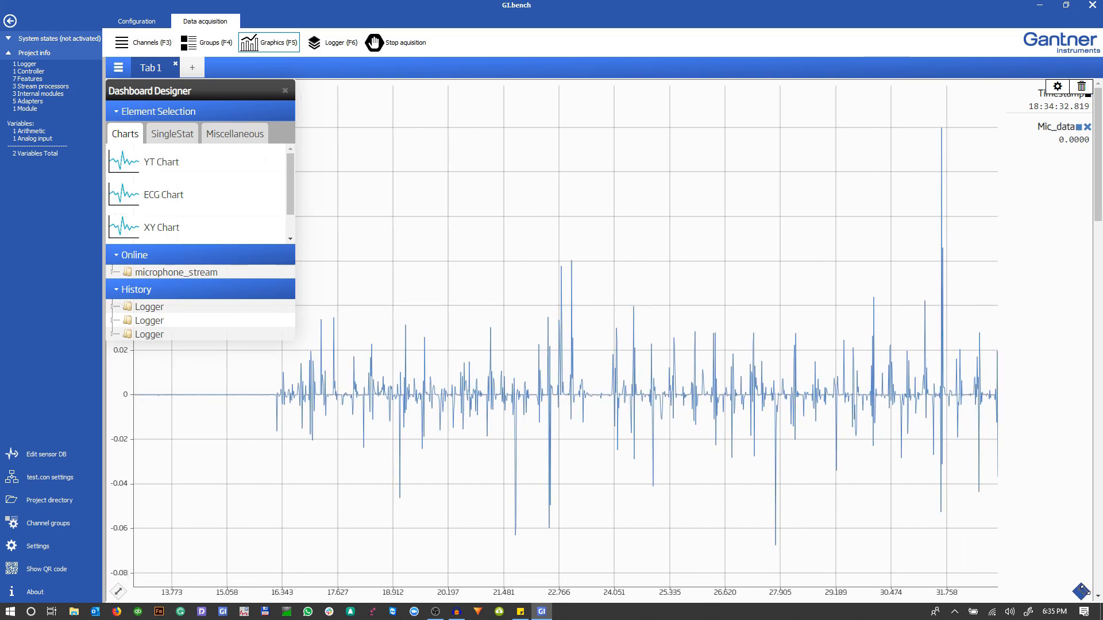
left_click_drag(1067, 526, 1060, 317)
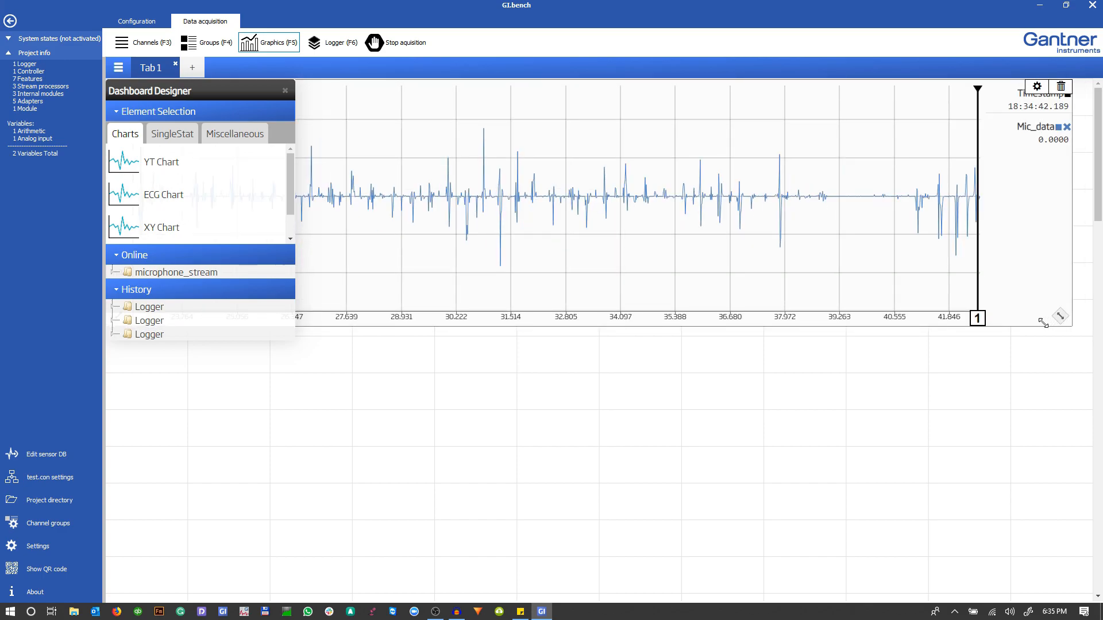
Place an FFT Chart element in the empty area below the Mic_data chart and enlarge it.
mouse_move(312, 217)
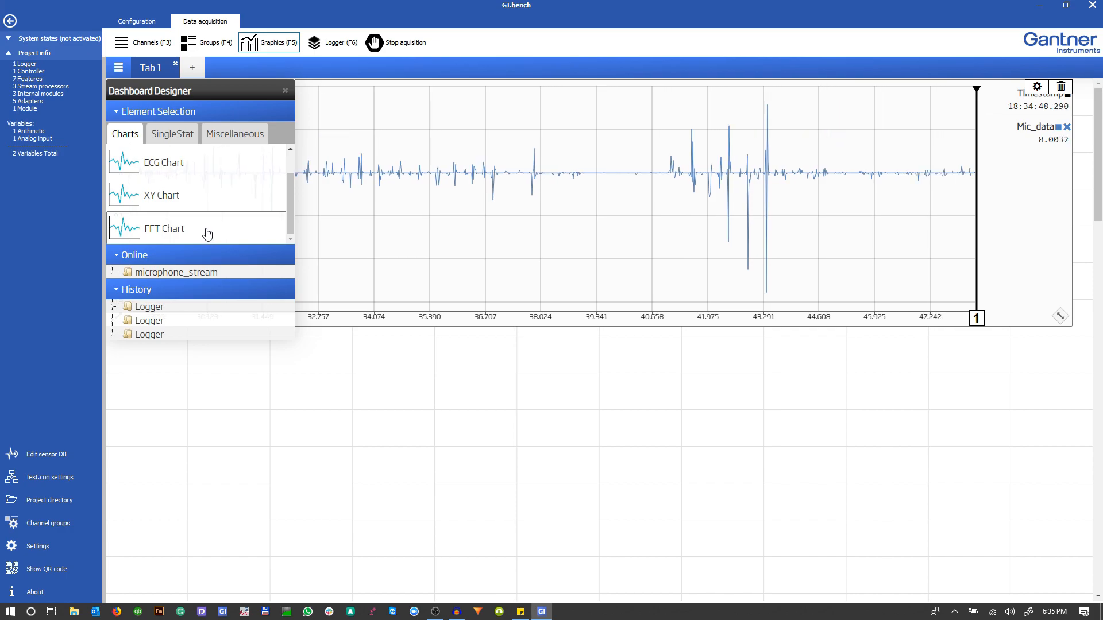
left_click_drag(249, 241, 629, 379)
left_click_drag(793, 414, 900, 430)
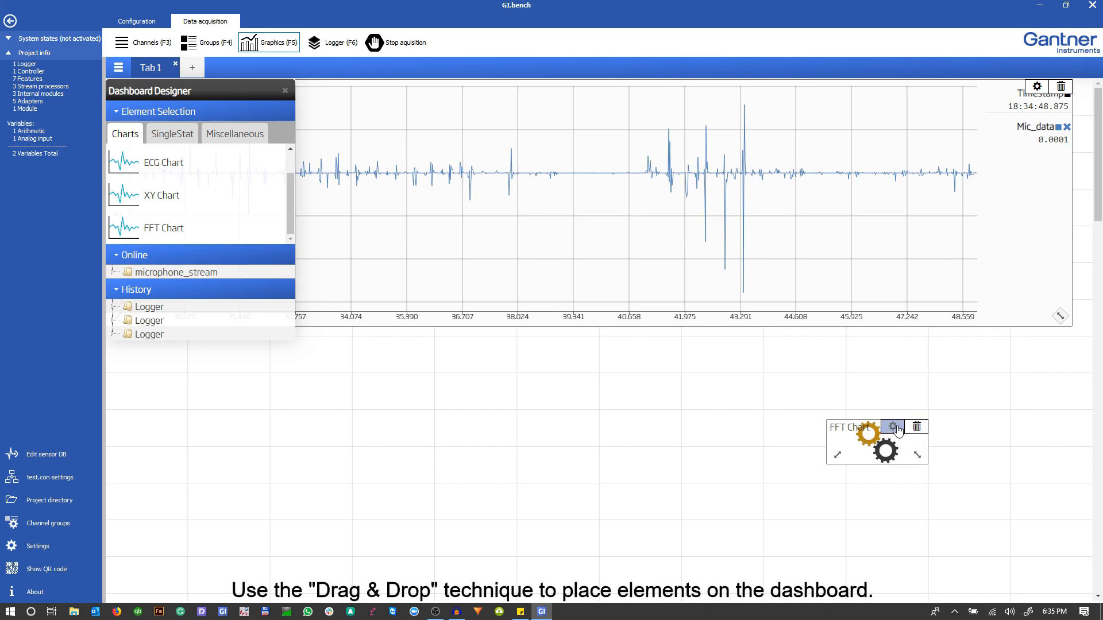
left_click_drag(837, 455, 665, 530)
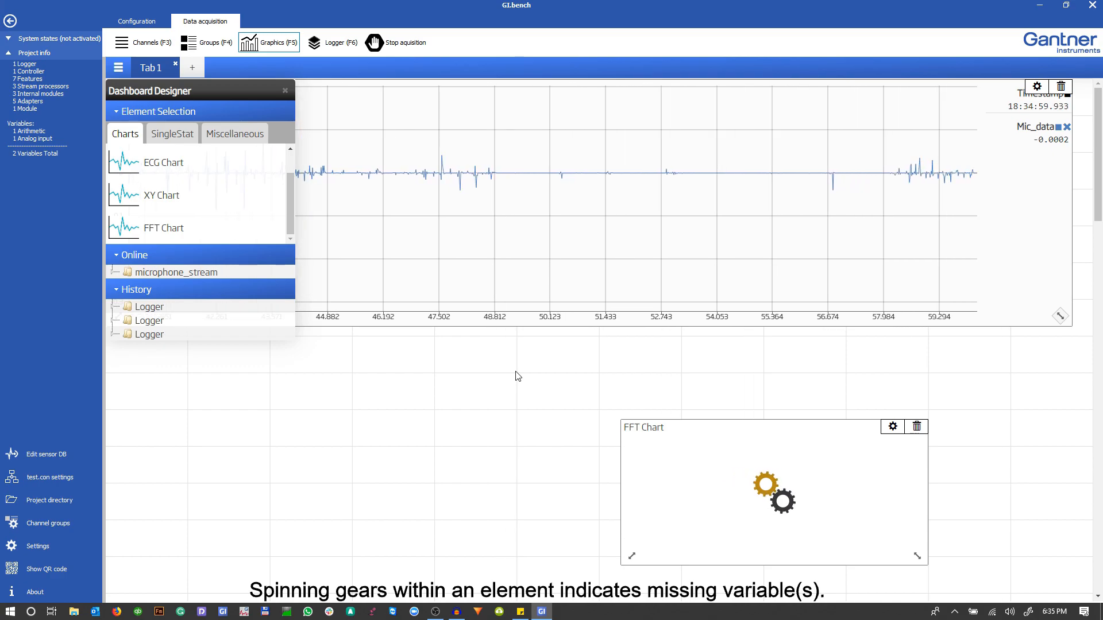
Assign the online Mic_data variable from microphone_stream to the FFT chart.
left_click(112, 274)
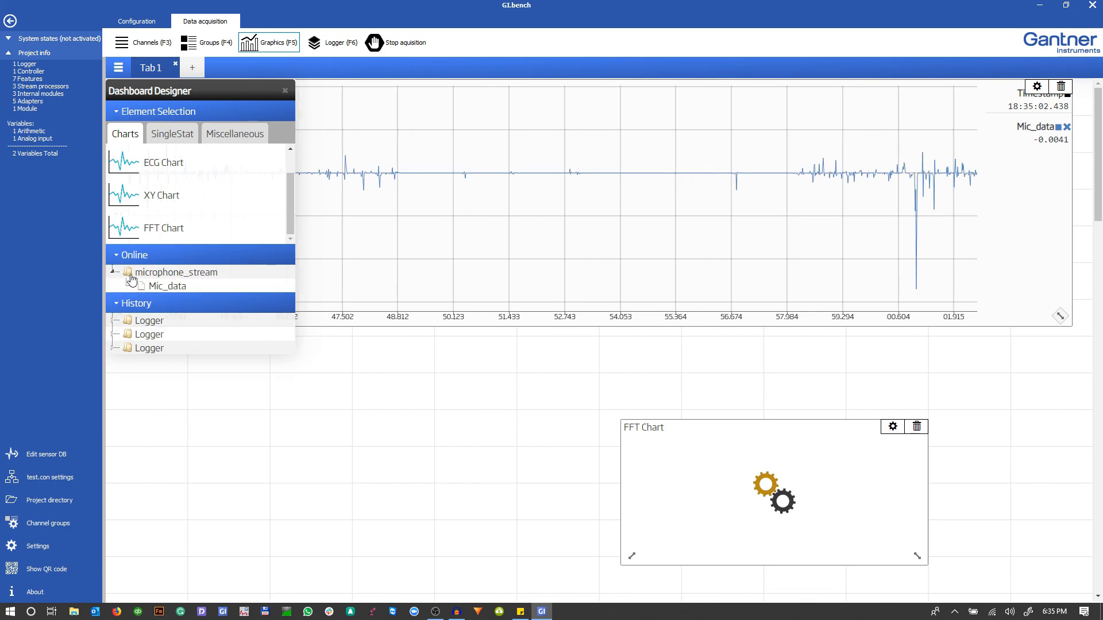
left_click(186, 291)
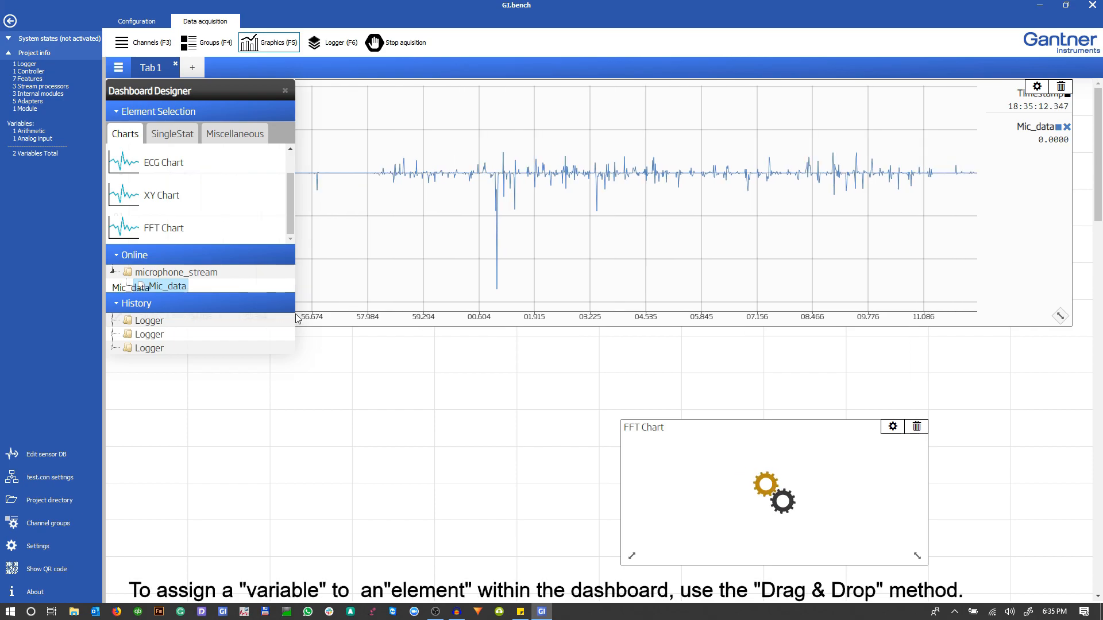
left_click_drag(596, 417, 757, 479)
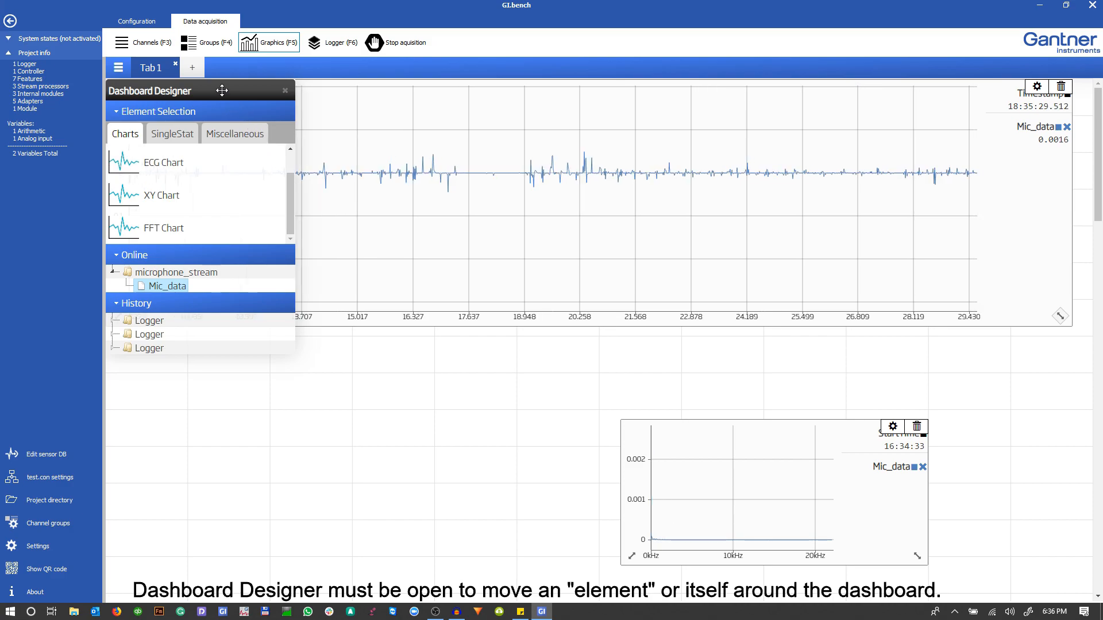
Examine the FFT chart's settings without changing them, and close the Dashboard Designer to lock the dashboard elements.
left_click_drag(227, 92, 226, 314)
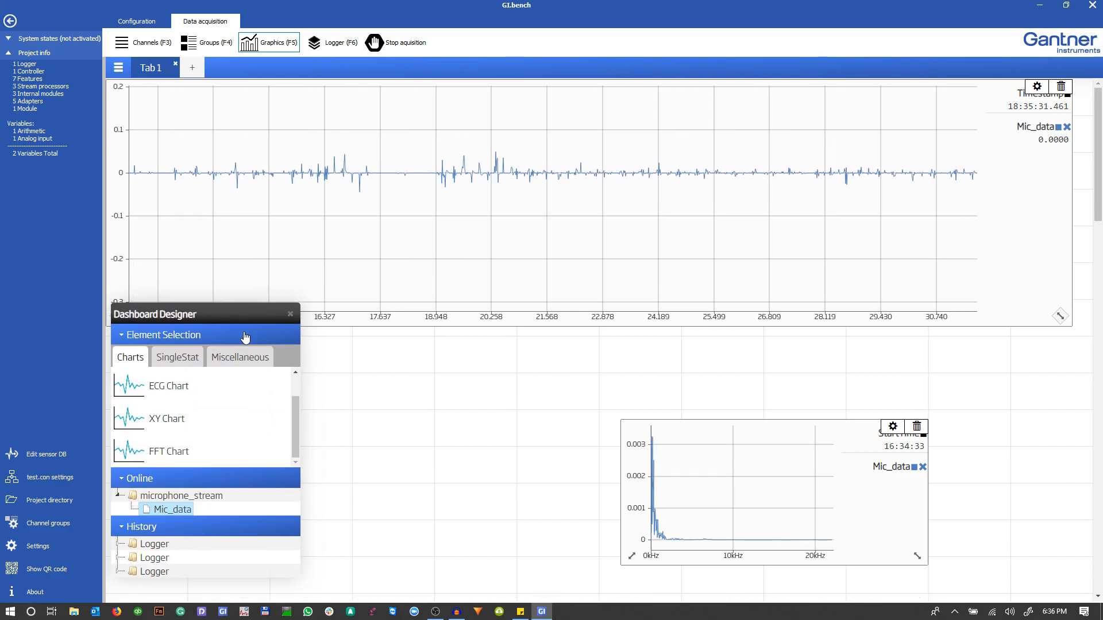
left_click(893, 428)
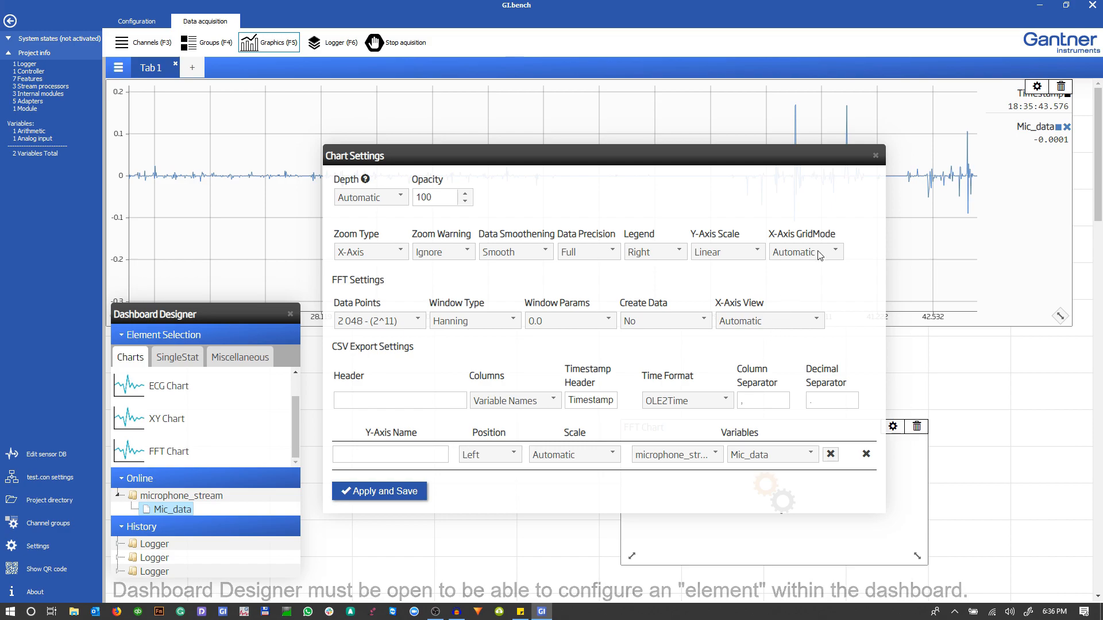
left_click(876, 158)
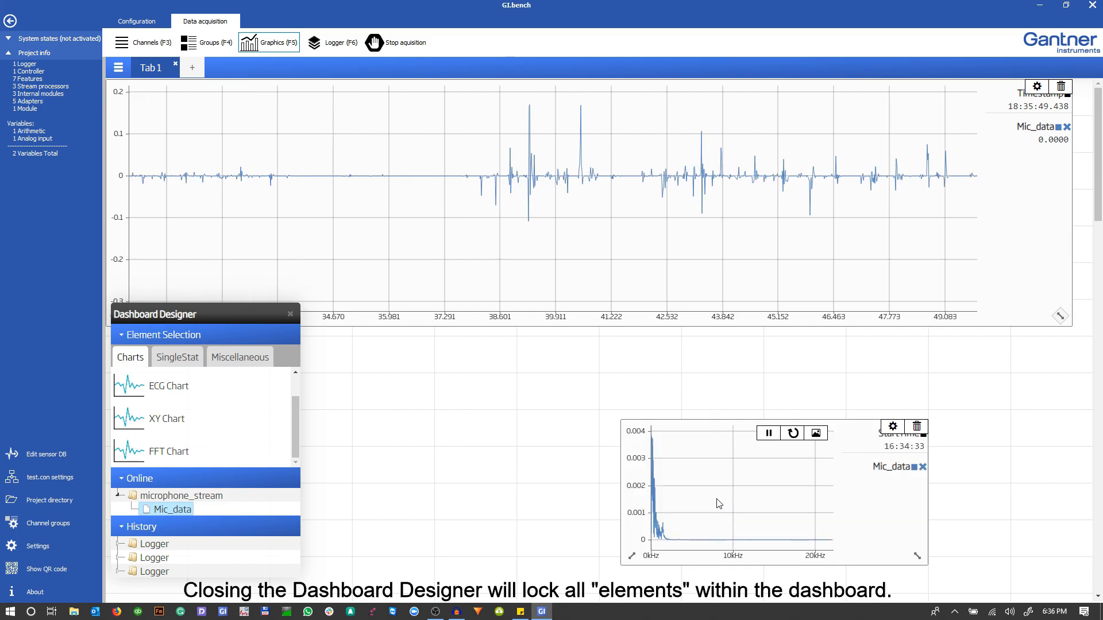
left_click(293, 314)
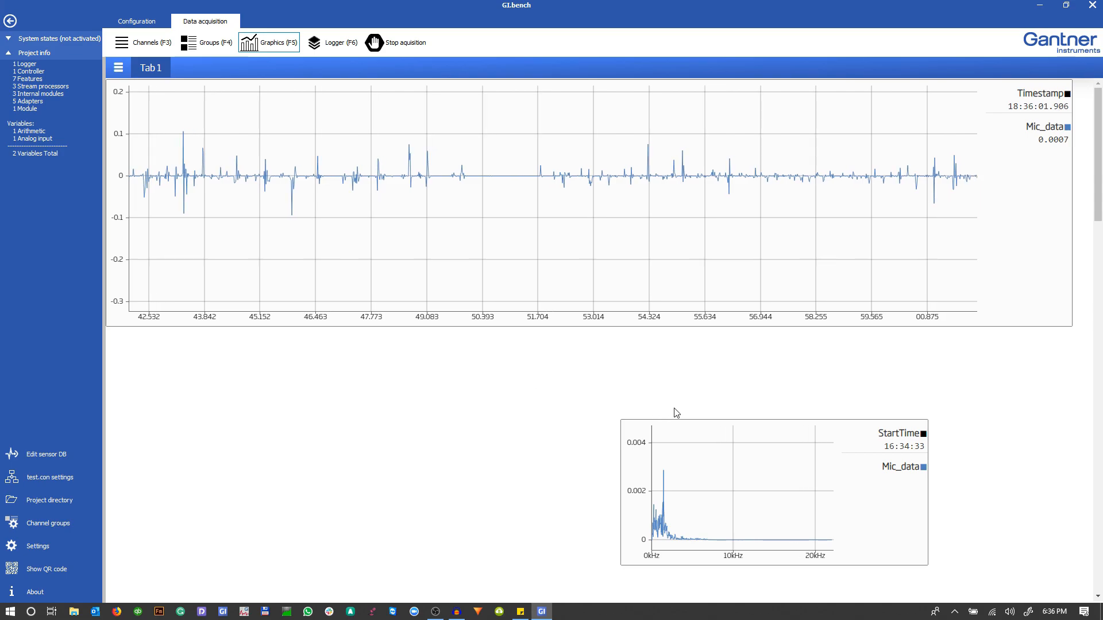
Reset the FFT chart's view and export the microphone chart data as CSV into 03 LOGGER TESTING\04262019 Microphone Demo.
mouse_move(845, 450)
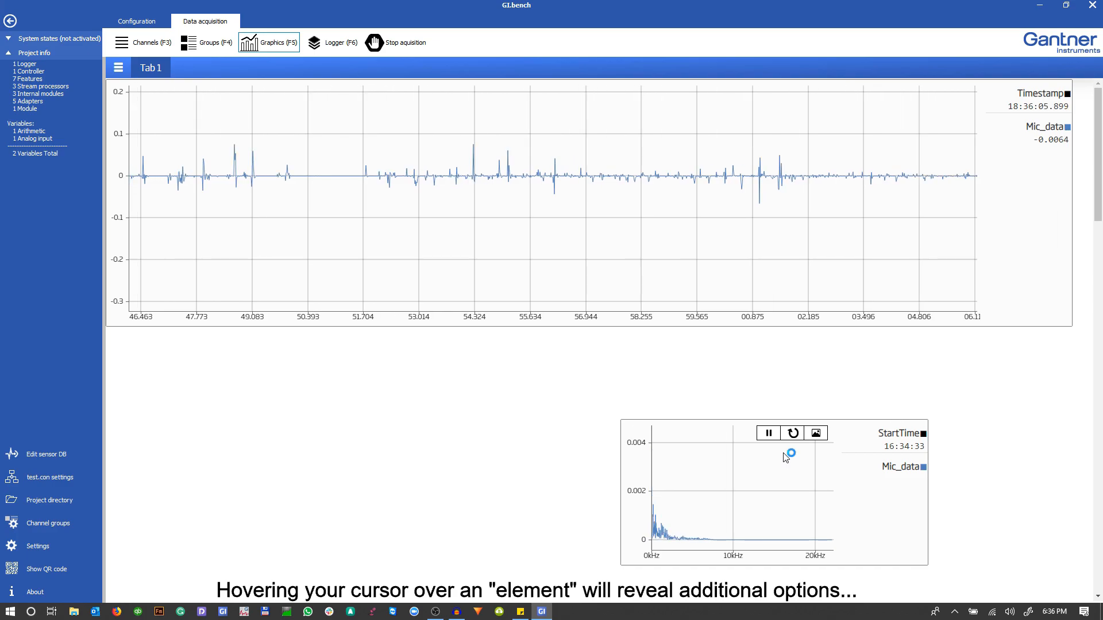
left_click(791, 439)
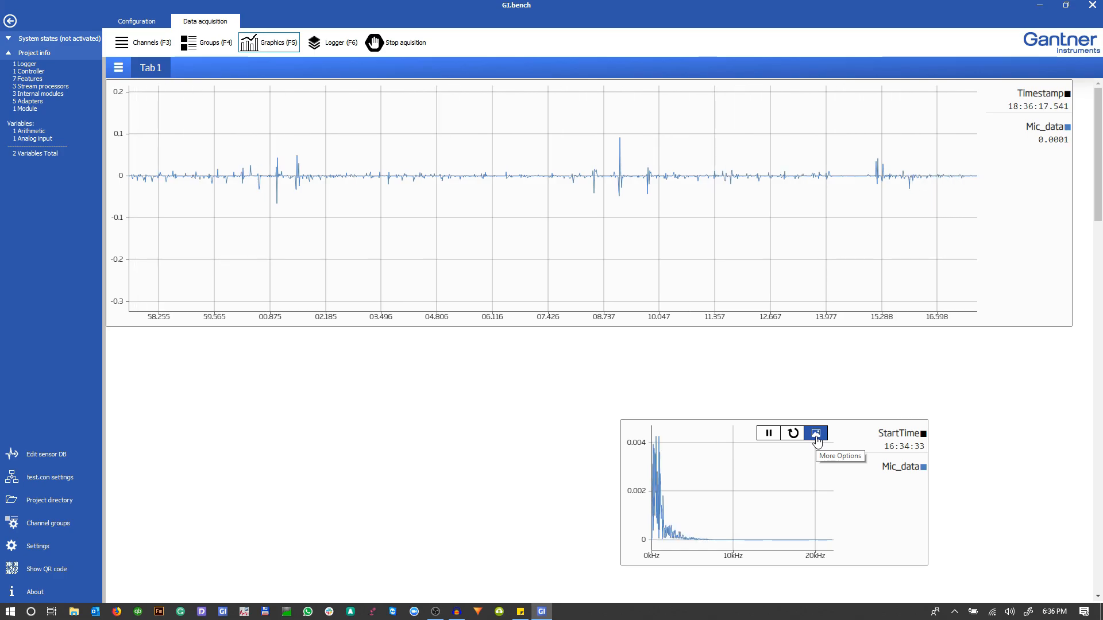
left_click(815, 437)
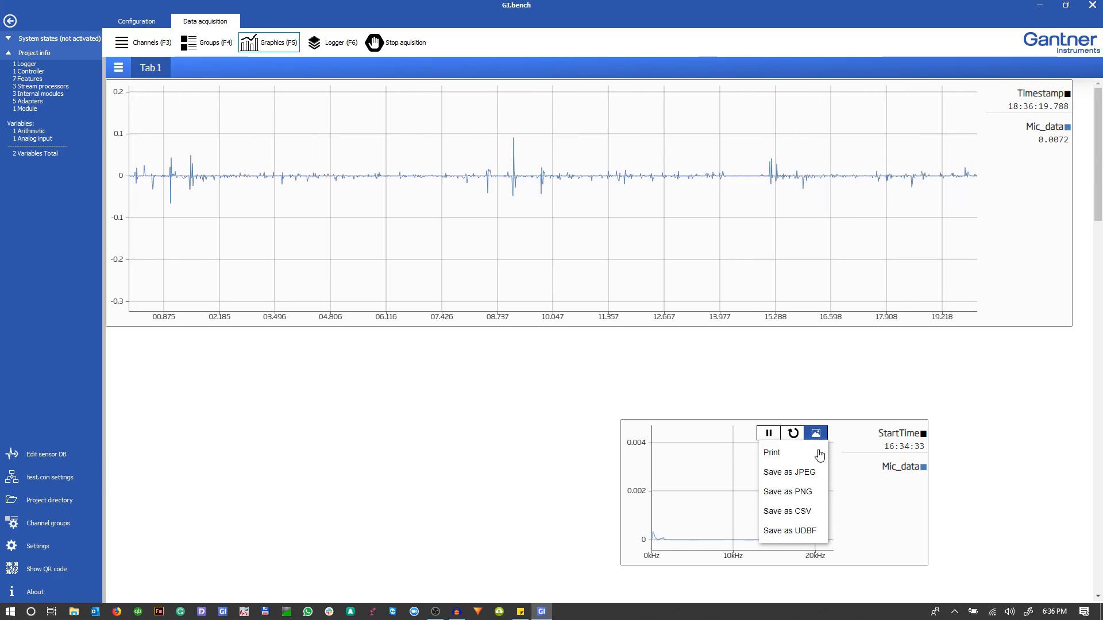
left_click(817, 513)
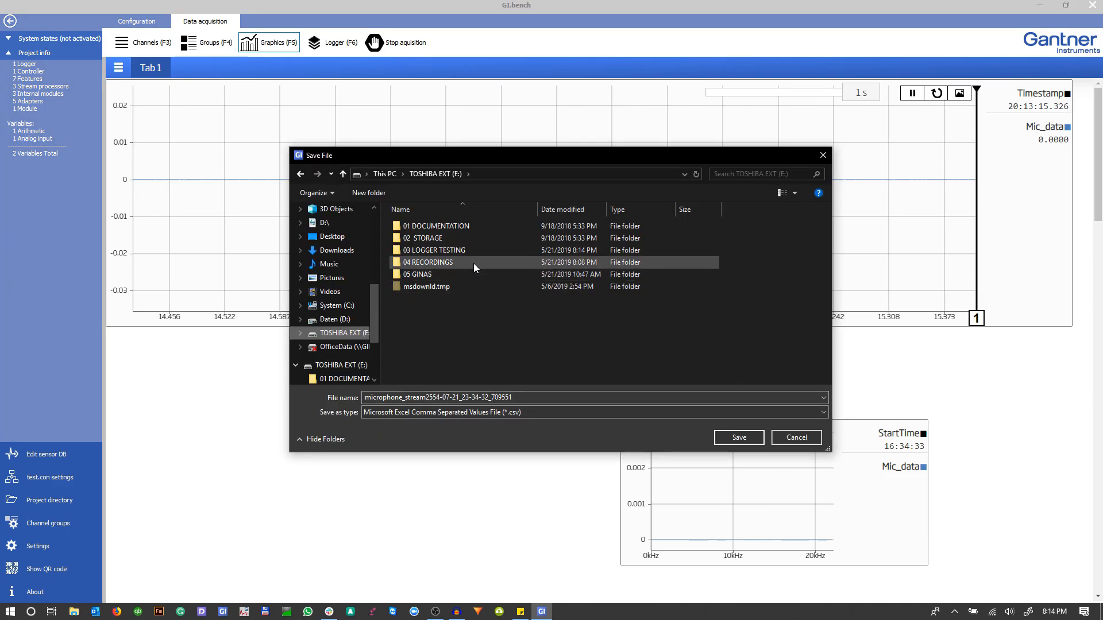
double_click(453, 251)
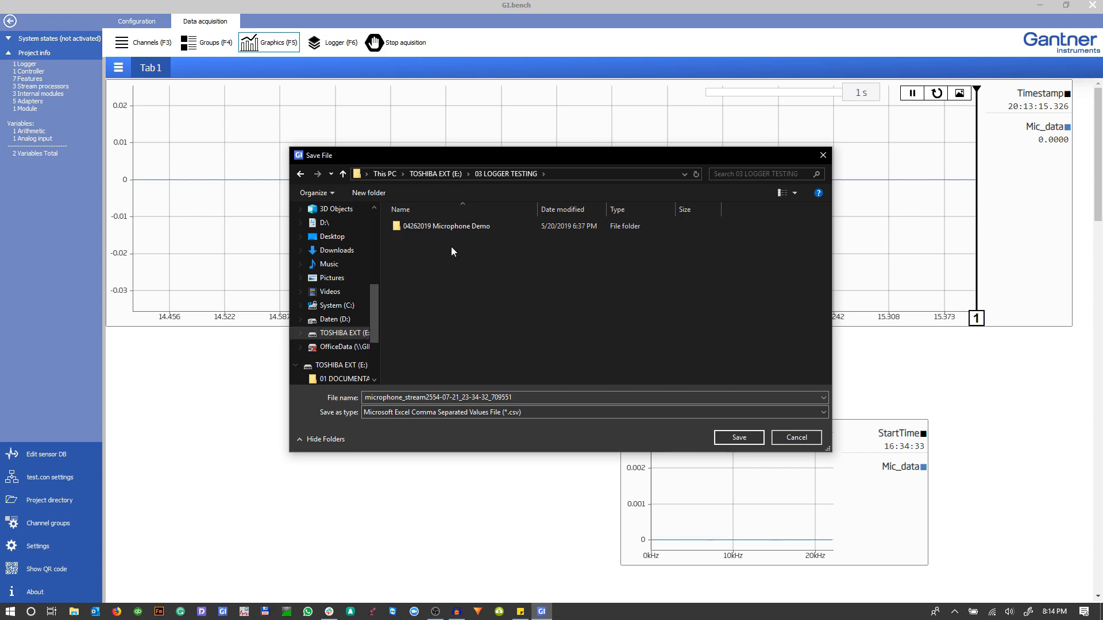
left_click(488, 228)
double_click(489, 229)
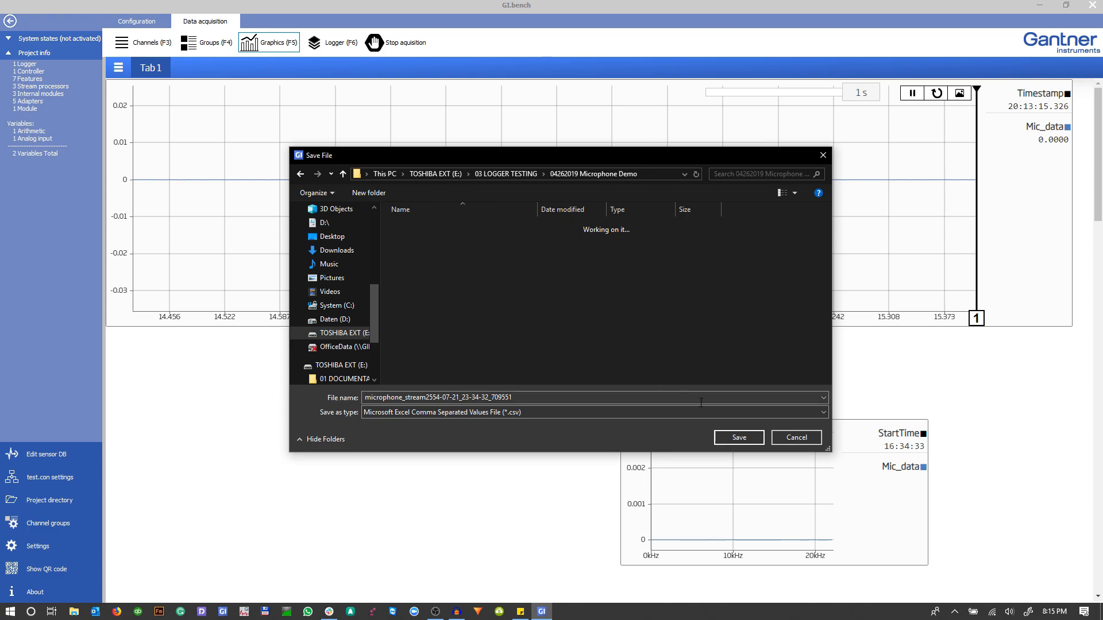
left_click(740, 438)
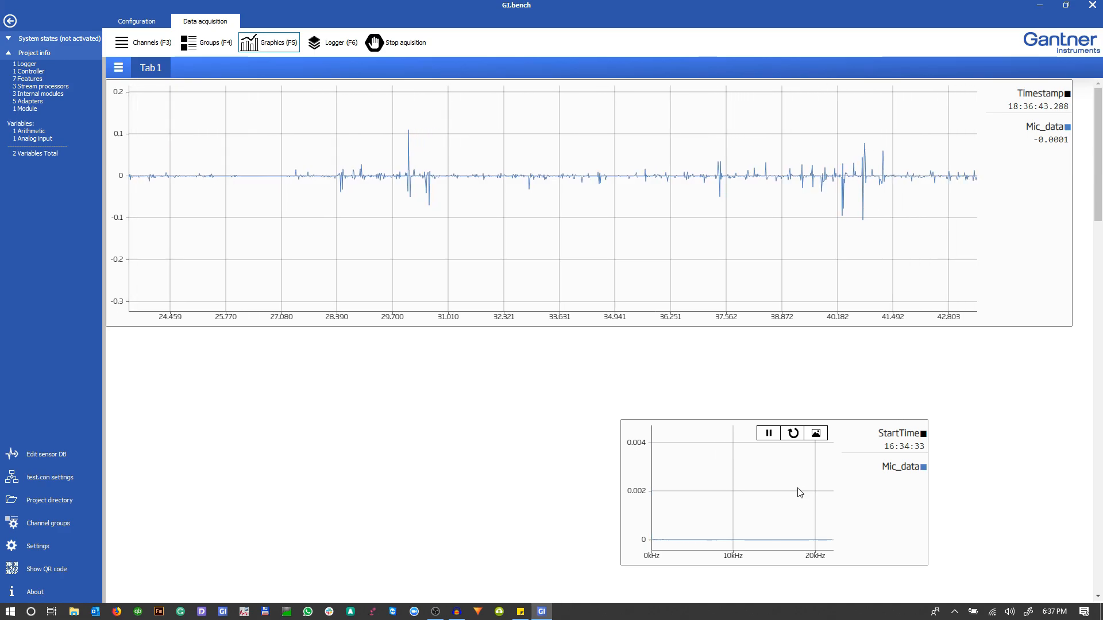
Save the project with its dashboard changes into the existing Demo_Microphone directory under projects, accepting that the directory is not empty.
left_click(139, 21)
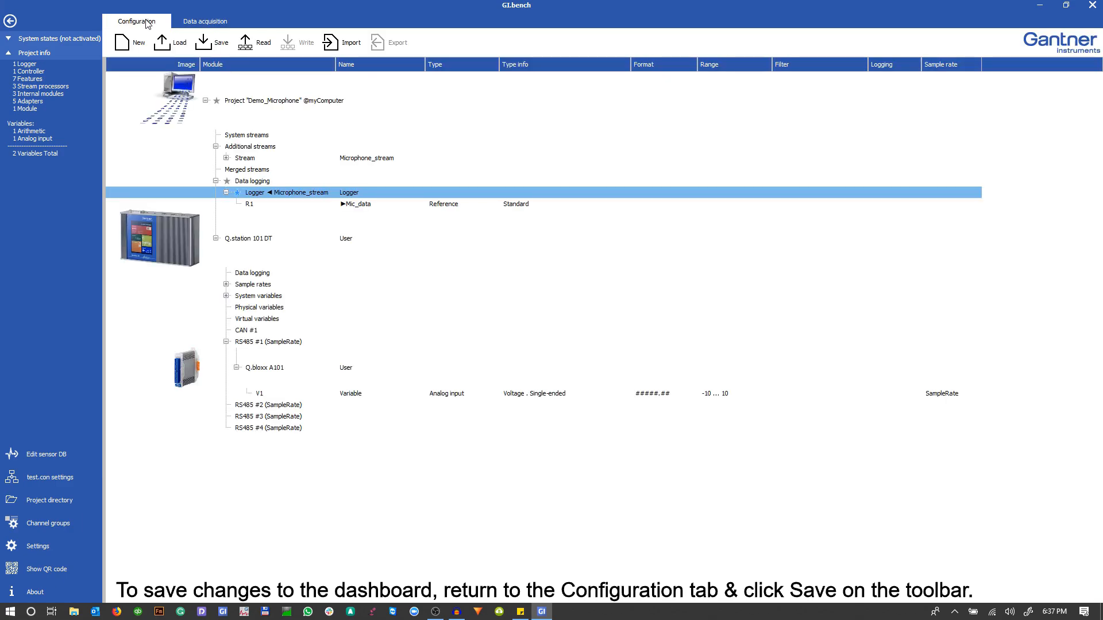
left_click(221, 44)
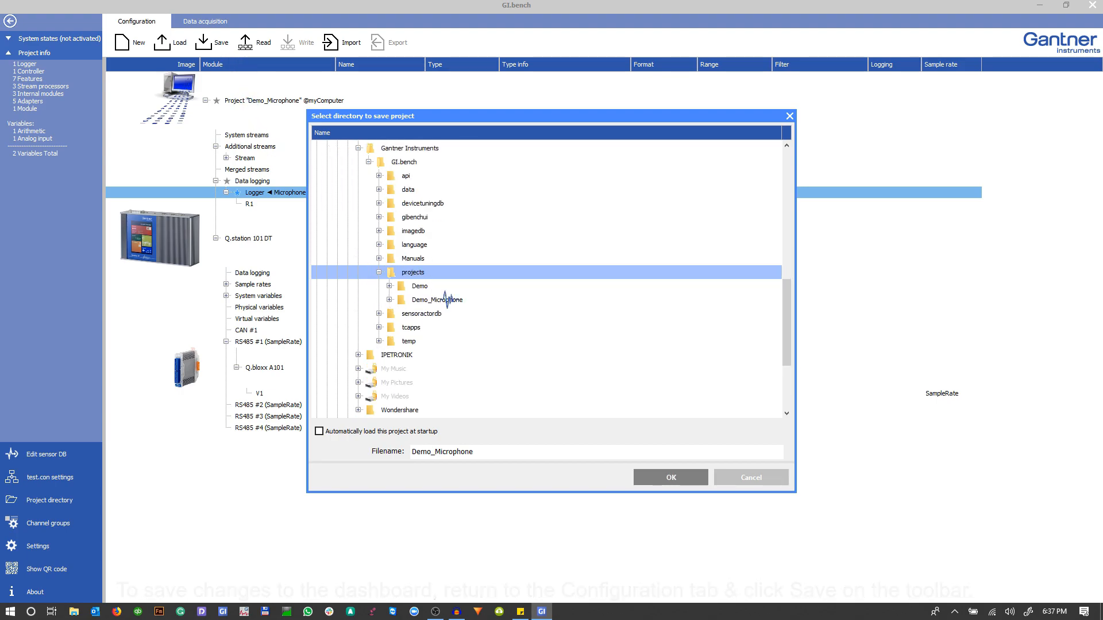
left_click(450, 299)
left_click(671, 479)
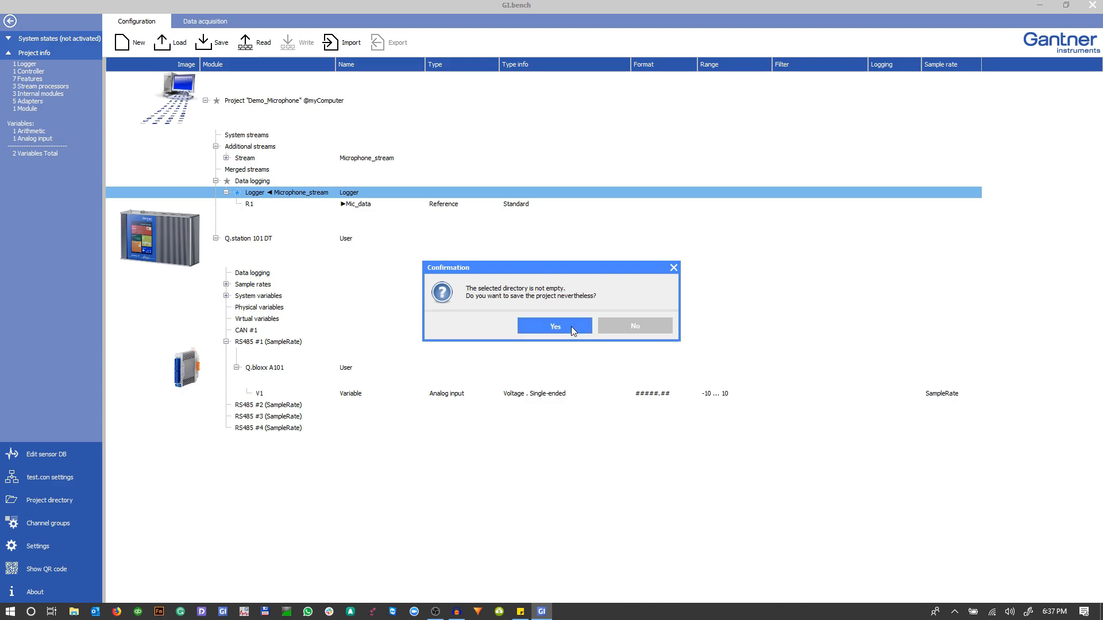
left_click(571, 326)
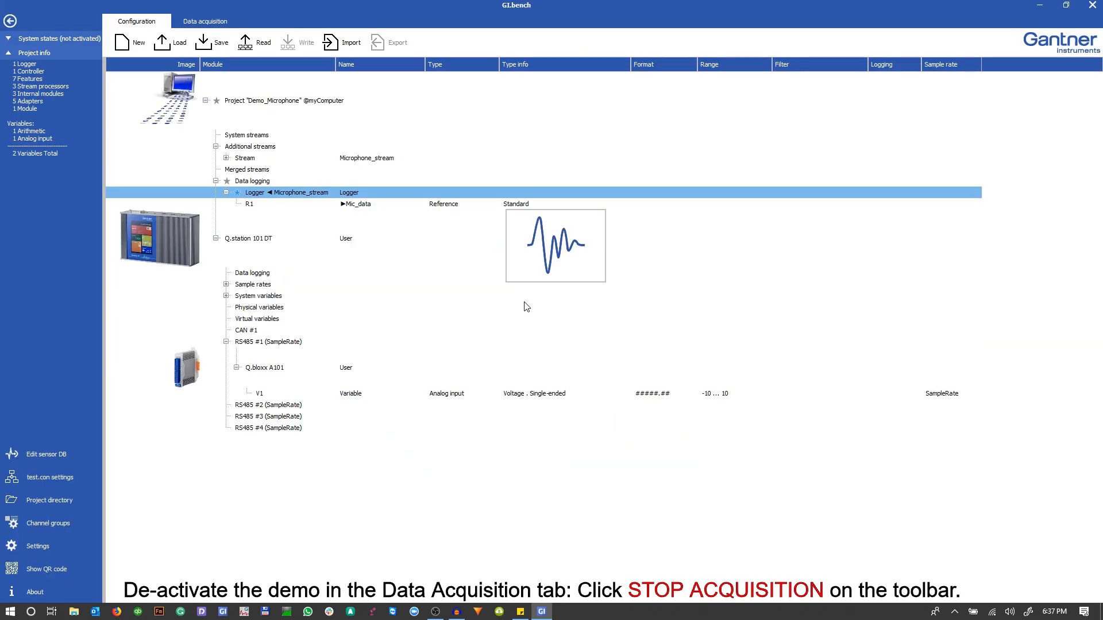
Stop the running data acquisition to deactivate the microphone demo.
left_click(218, 26)
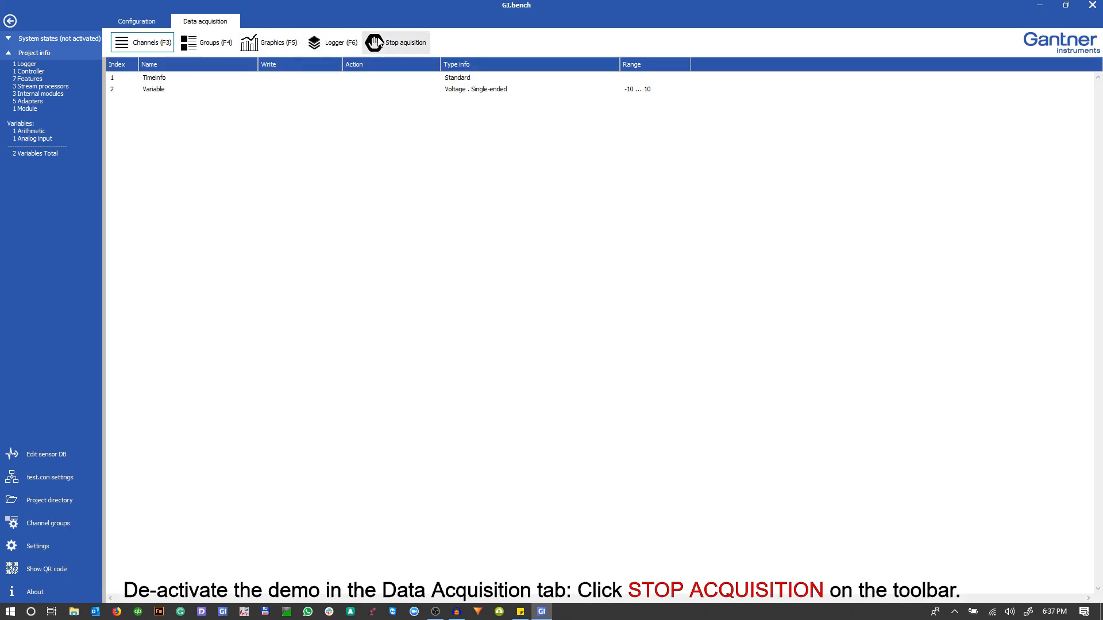
left_click(417, 48)
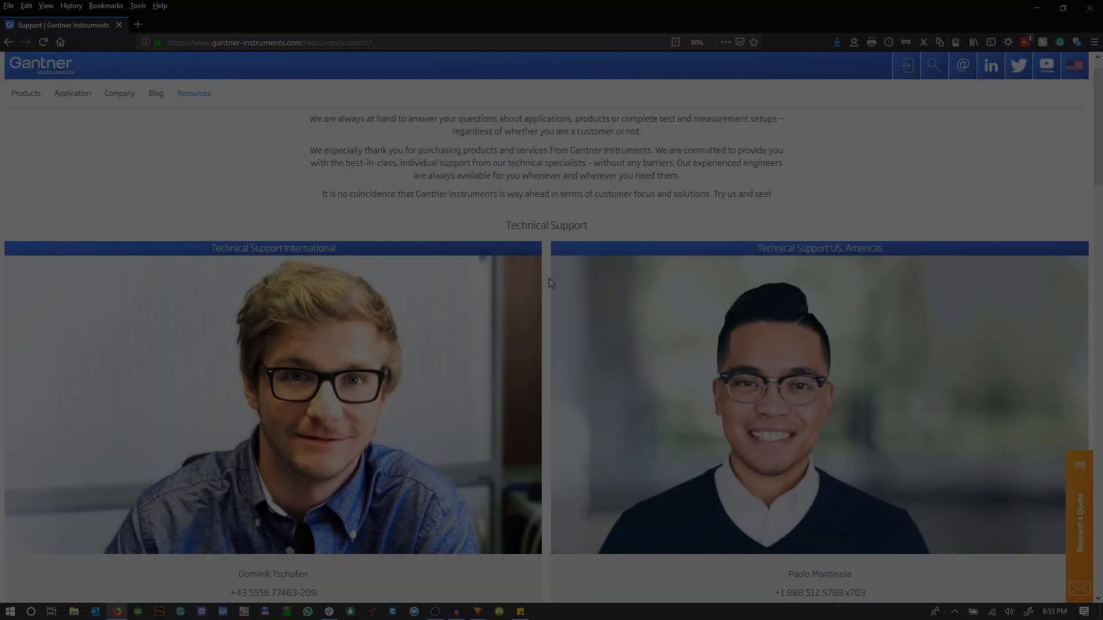
Look through the technical support contacts and the DAQ Systems product page on the Gantner Instruments website.
scroll(549, 278, "down", 5)
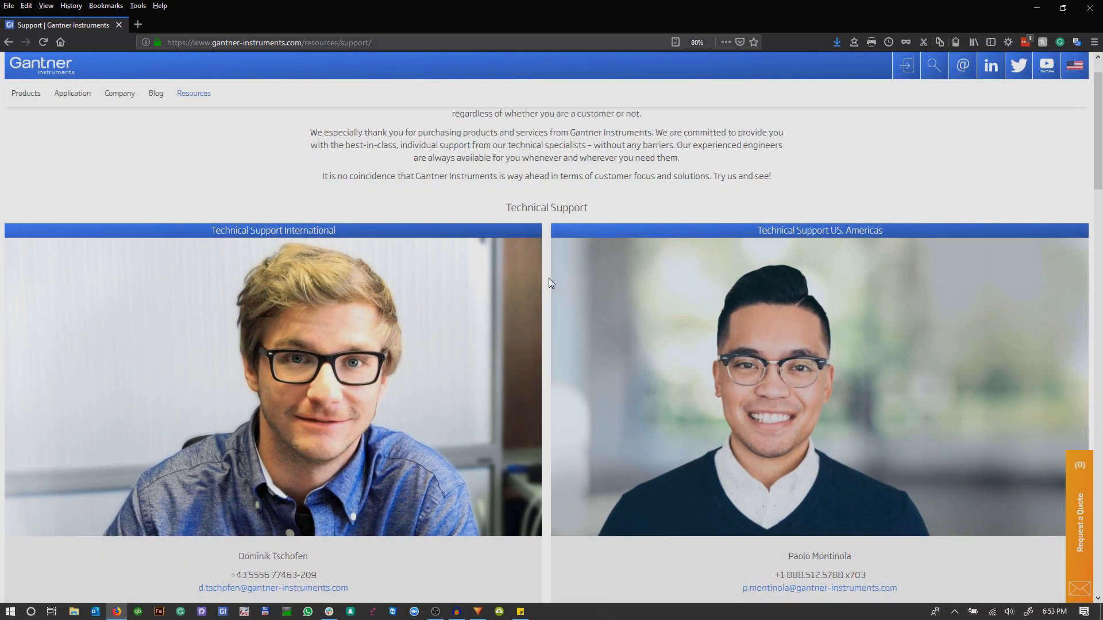
scroll(550, 282, "down", 3)
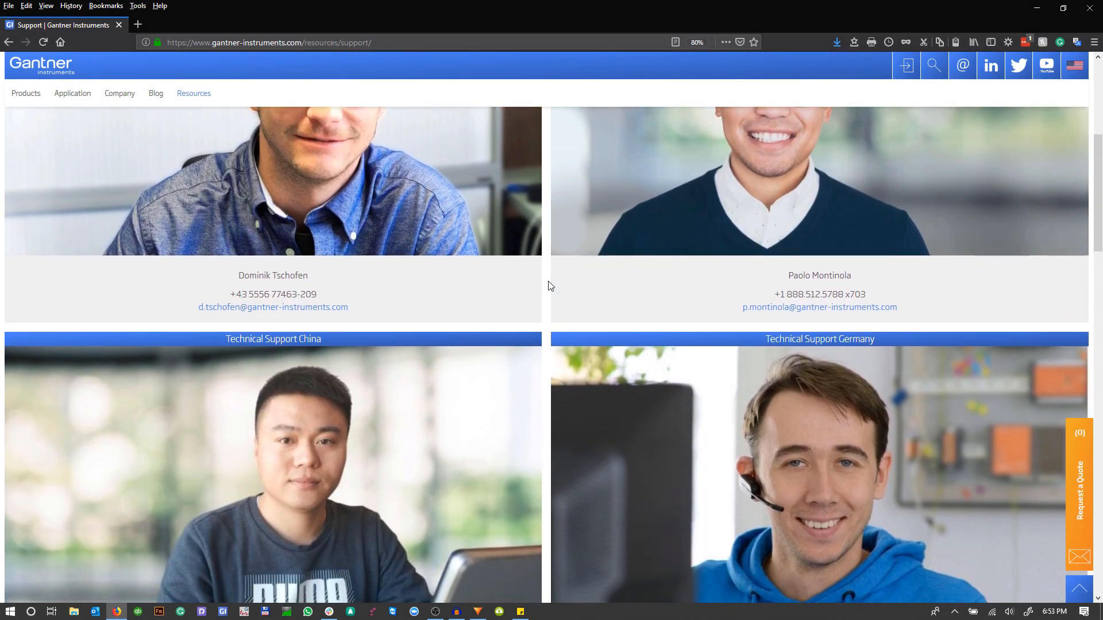
scroll(549, 286, "down", 3)
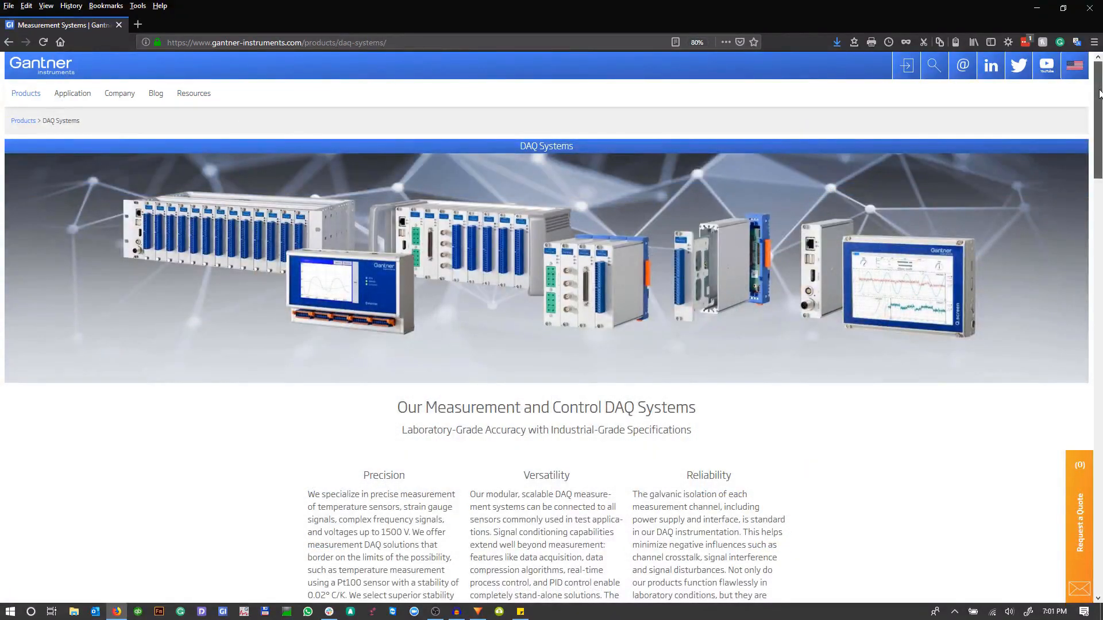
left_click_drag(1099, 95, 1100, 298)
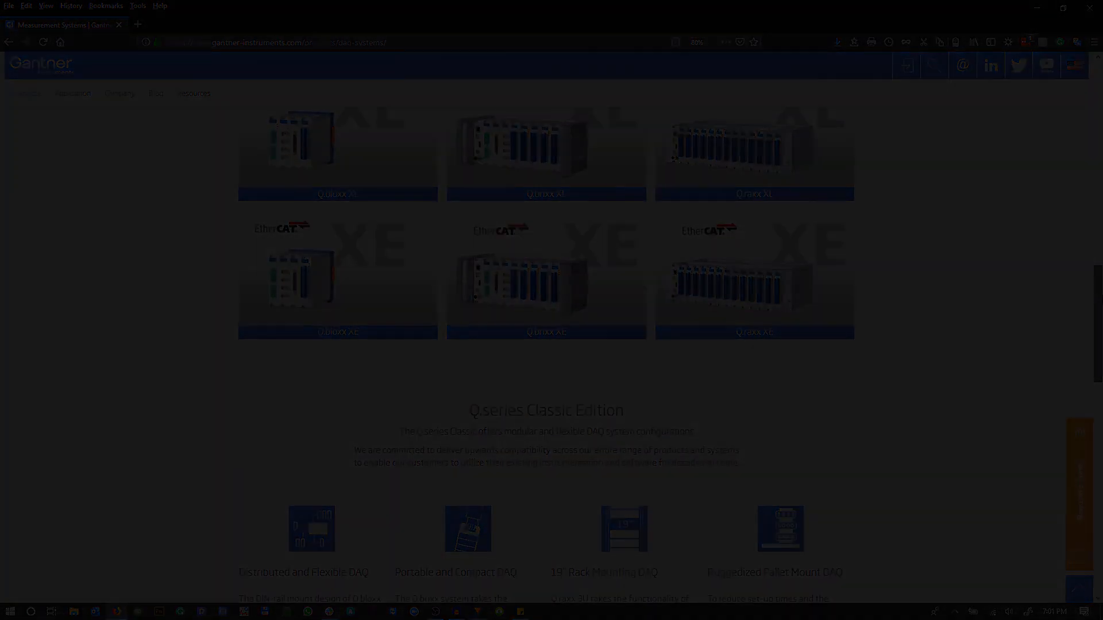